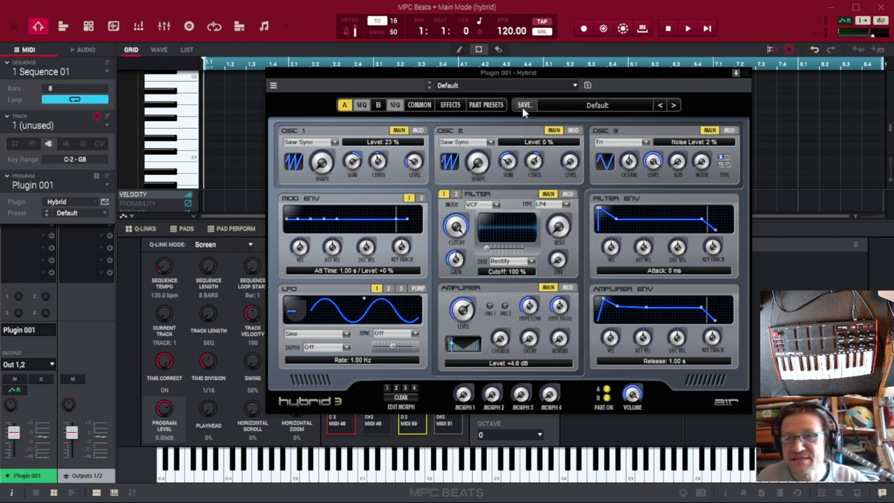
# - Save the current Hybrid setting as a preset file named test 01 in the user's home folder
pyautogui.click(526, 107)
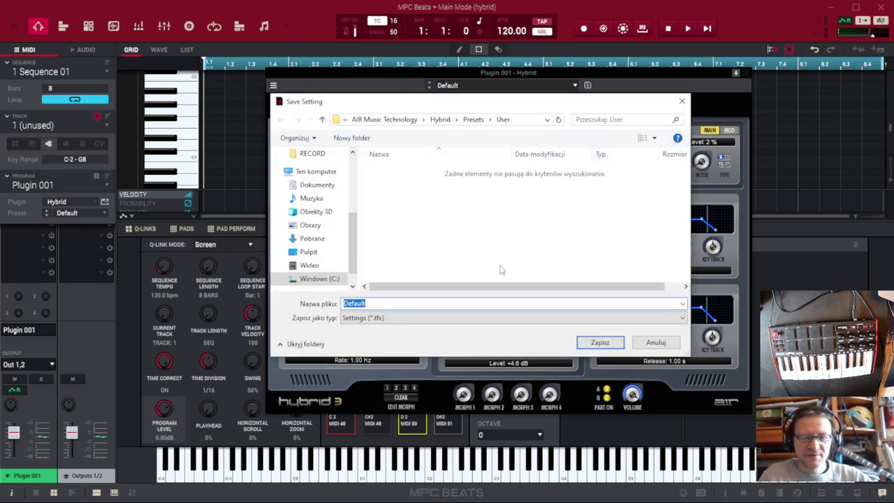
pyautogui.write('test')
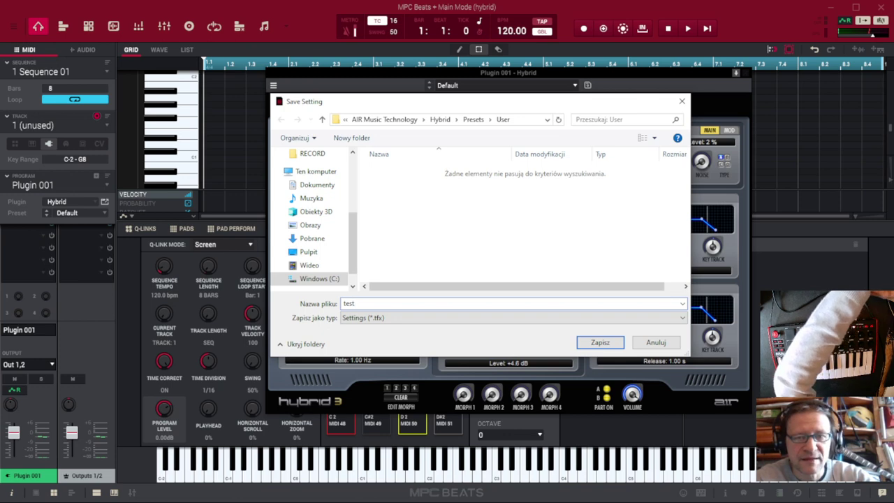
pyautogui.write(' 01')
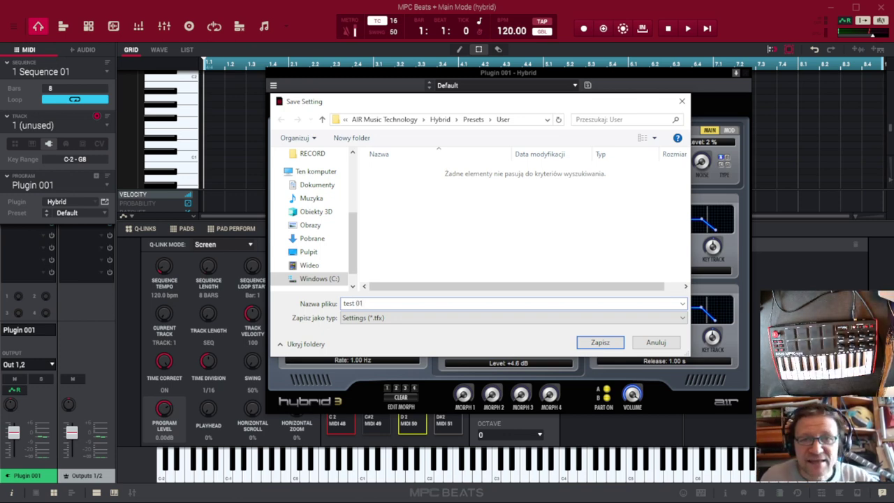
pyautogui.click(599, 342)
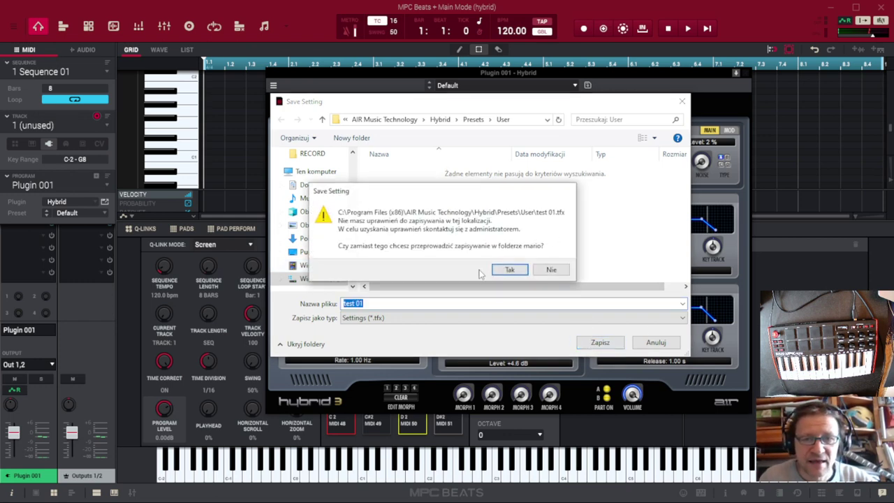
pyautogui.click(544, 273)
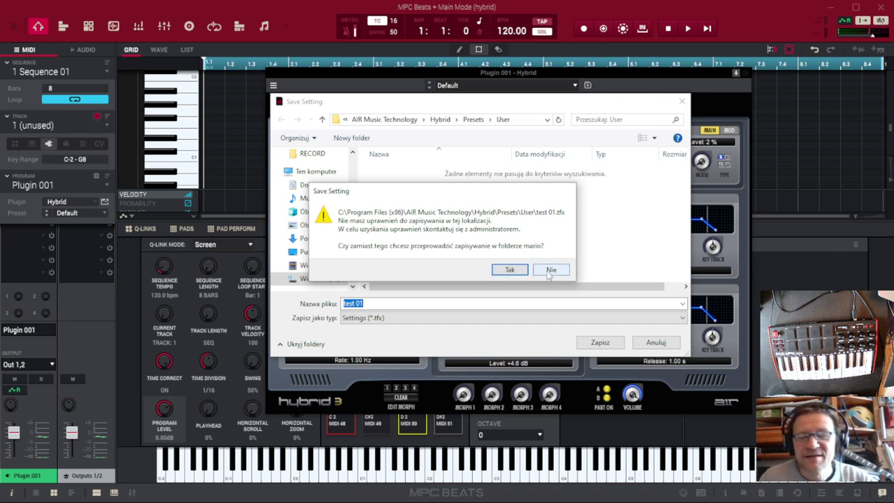
pyautogui.click(509, 270)
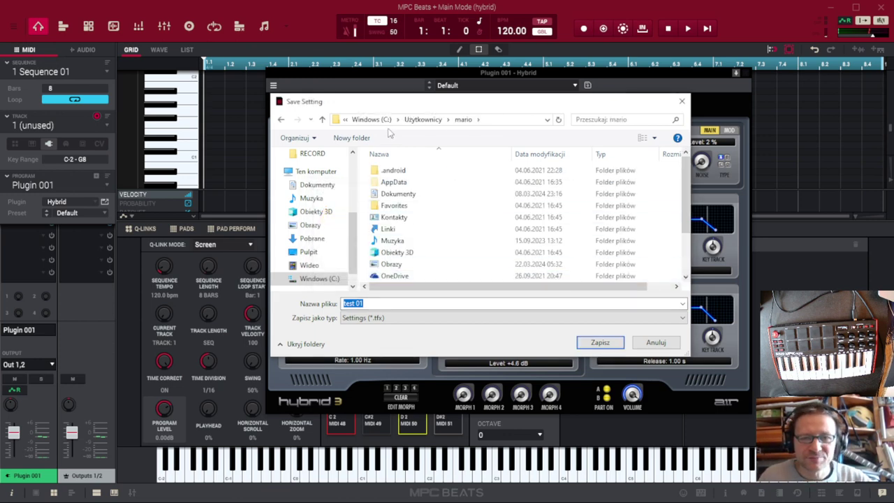
pyautogui.click(601, 344)
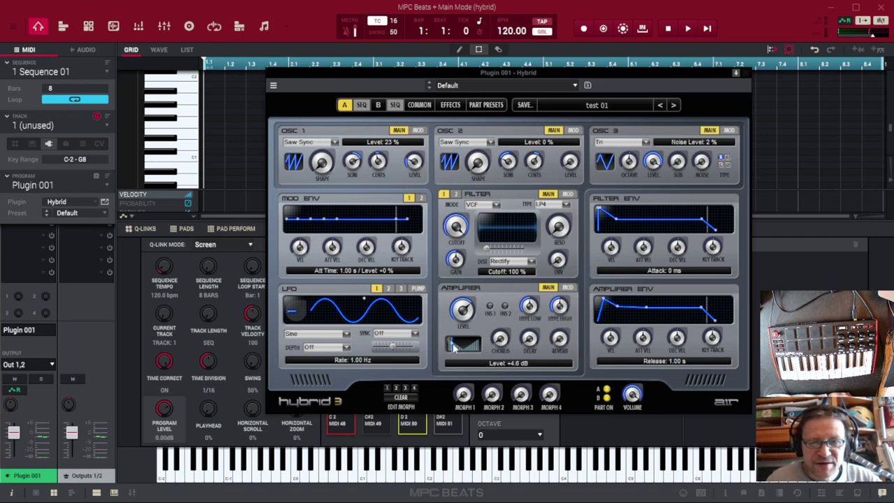
# - Shift part A's amplifier pan close to the center, to about L2
pyautogui.moveTo(453, 343)
pyautogui.moveTo(452, 344); pyautogui.dragTo(456, 347)
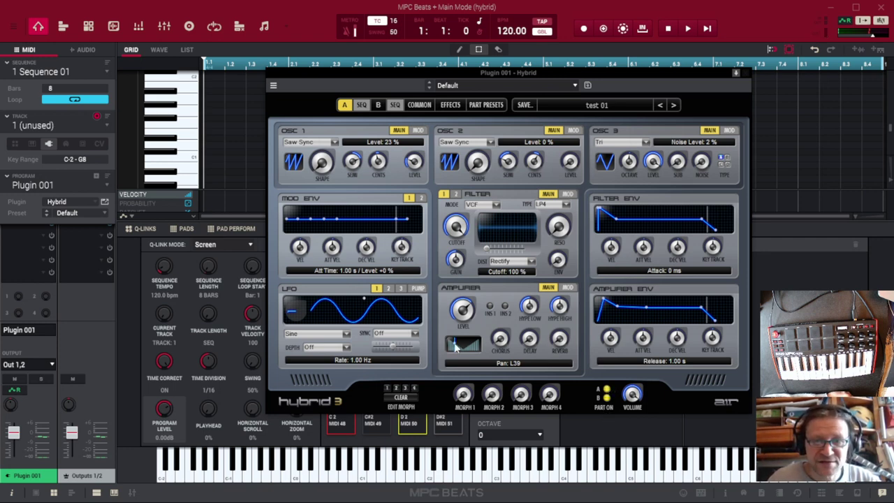
pyautogui.moveTo(458, 348); pyautogui.dragTo(463, 347)
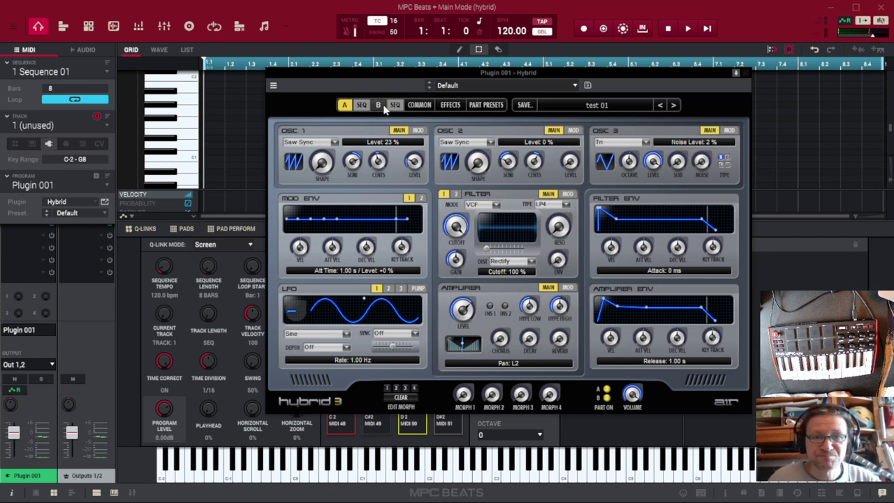
# - Center part B's amplifier pan and turn its amplifier level fully down
pyautogui.click(379, 106)
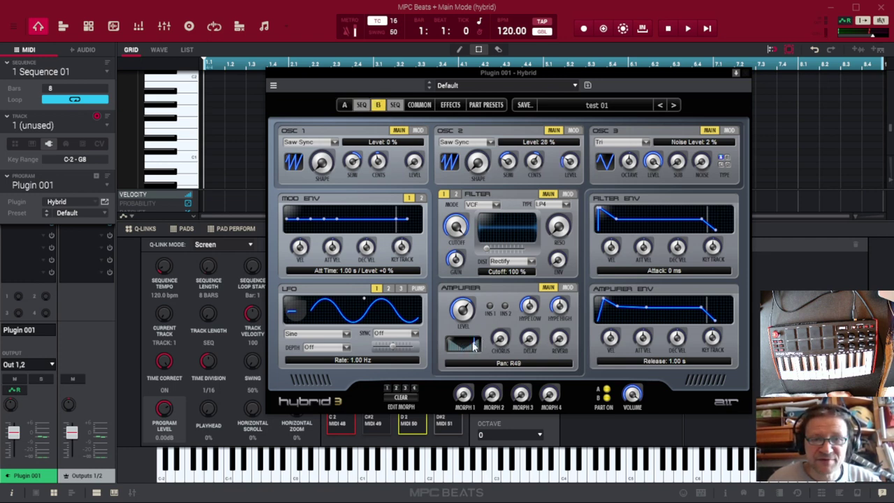
pyautogui.moveTo(474, 347); pyautogui.dragTo(466, 348)
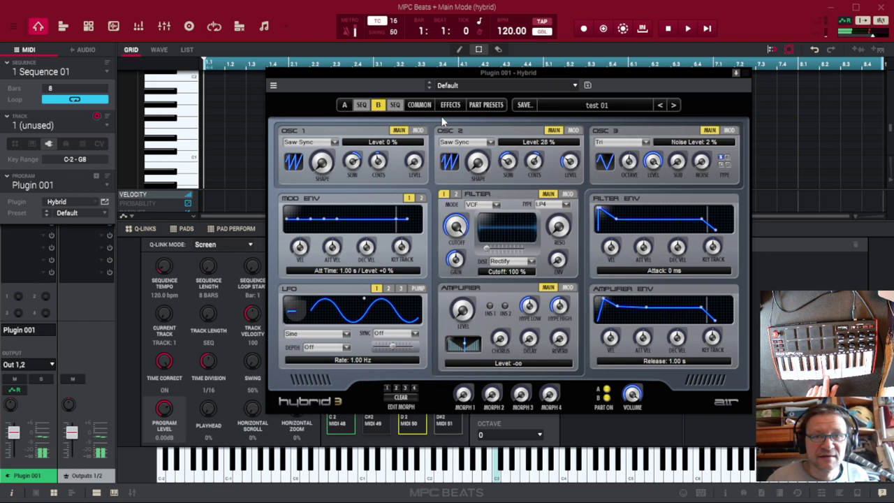
# - Set part A's sequencer mode to Step Seq, checking part A's synth page and returning to its sequencer
pyautogui.click(344, 105)
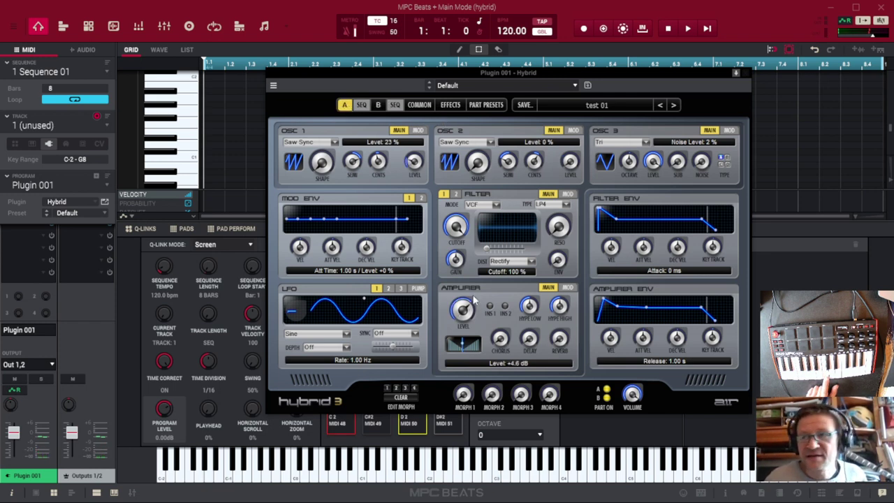
pyautogui.click(361, 104)
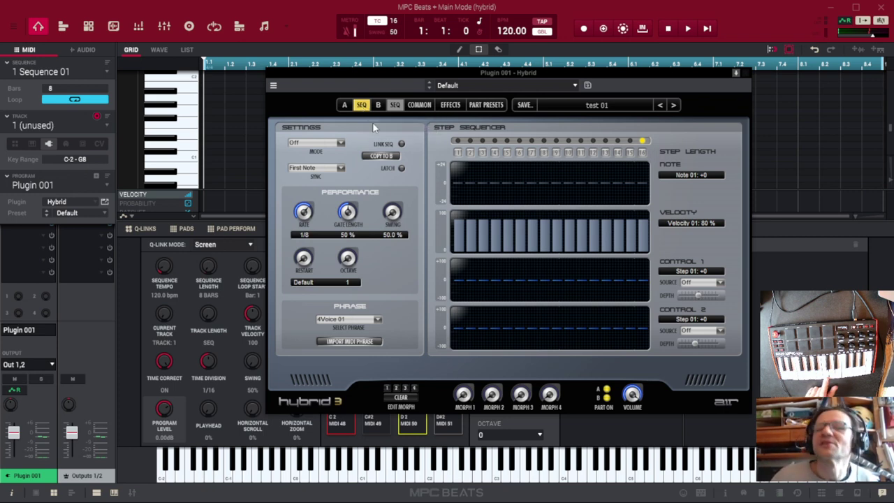
pyautogui.click(341, 144)
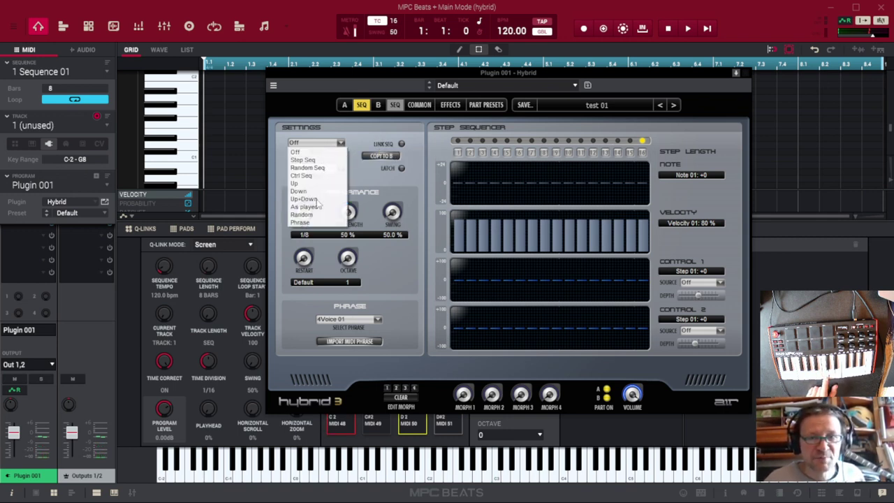
pyautogui.click(319, 160)
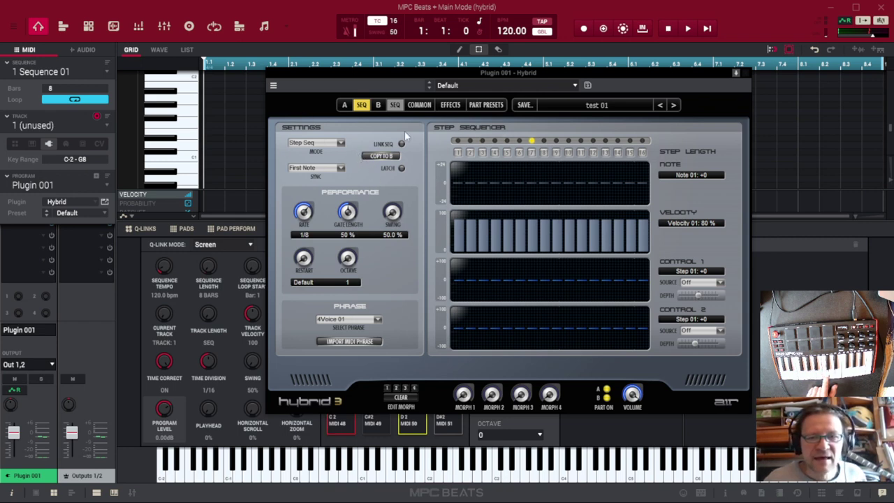
pyautogui.click(346, 106)
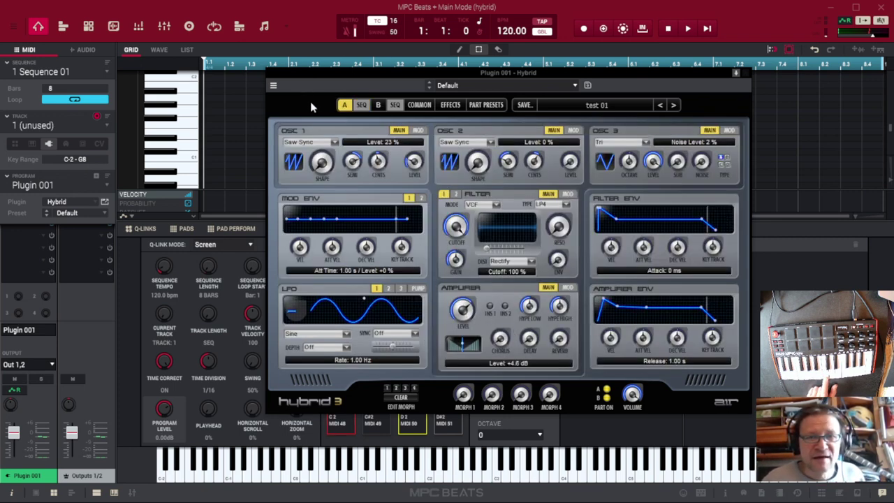
pyautogui.click(361, 105)
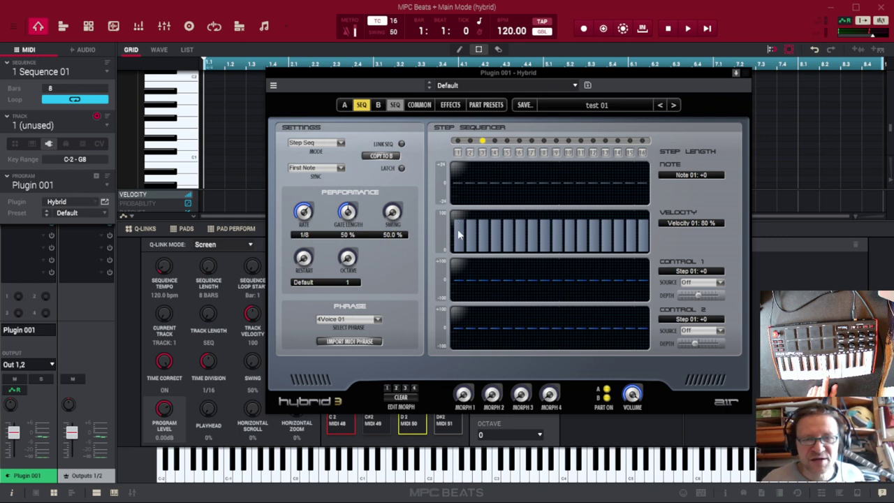
# - Turn on the step length switches for steps 1, 2, 3, 5, 7, 9, 11, 13 and 15 in part A's sequencer
pyautogui.click(458, 154)
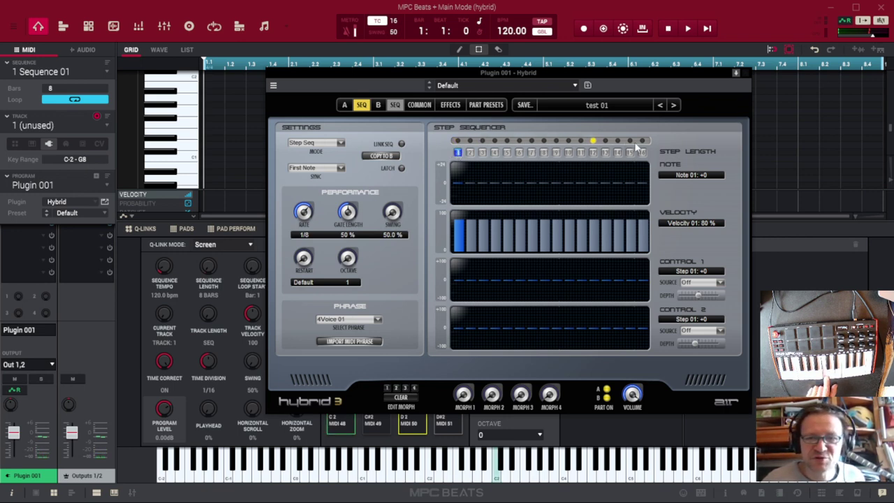
pyautogui.click(458, 153)
pyautogui.click(482, 153)
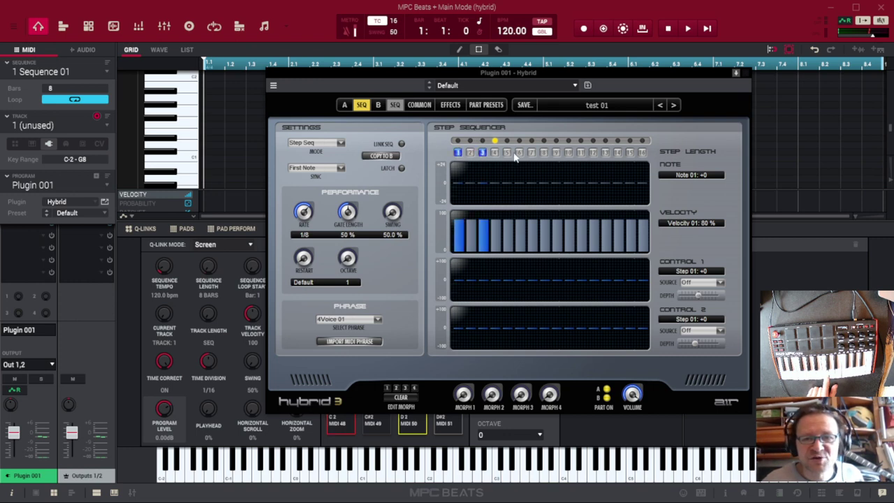
pyautogui.click(507, 153)
pyautogui.click(531, 152)
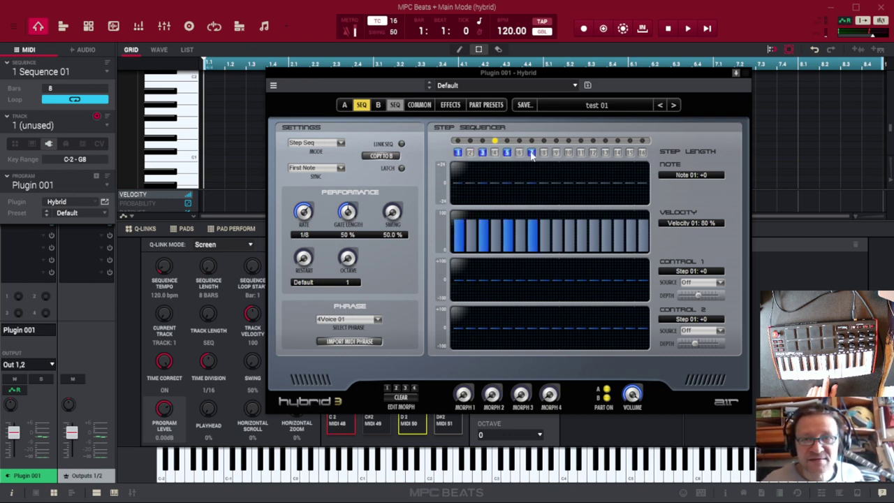
pyautogui.click(556, 153)
pyautogui.click(580, 153)
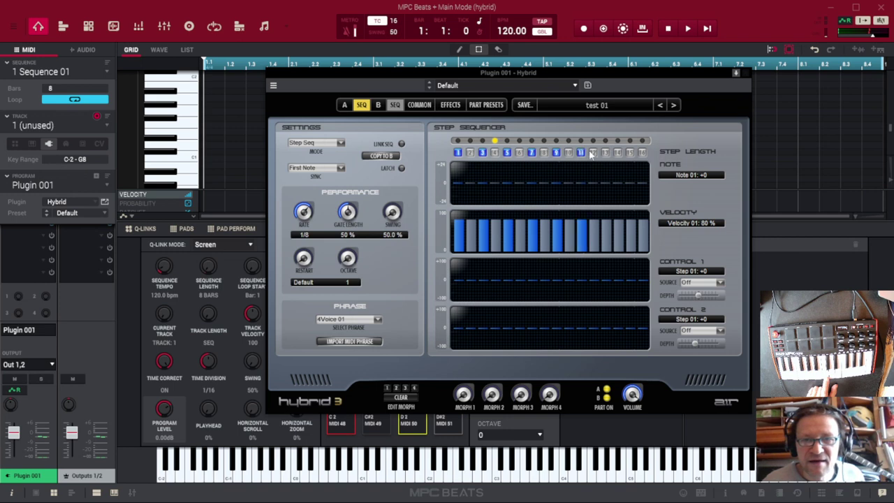
pyautogui.click(606, 153)
pyautogui.click(629, 153)
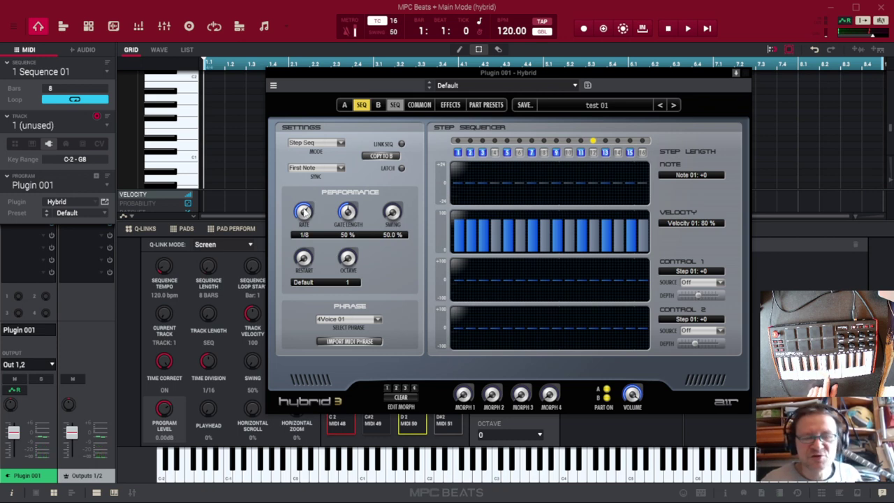
# - Set part A's sequencer rate to 1/16 and its restart value to 8
pyautogui.scroll(1, 310, 211)
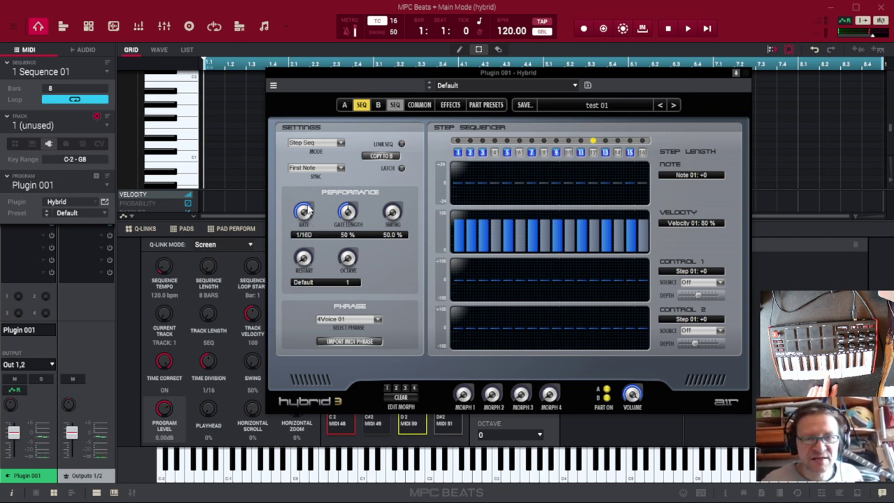
pyautogui.scroll(-1, 310, 212)
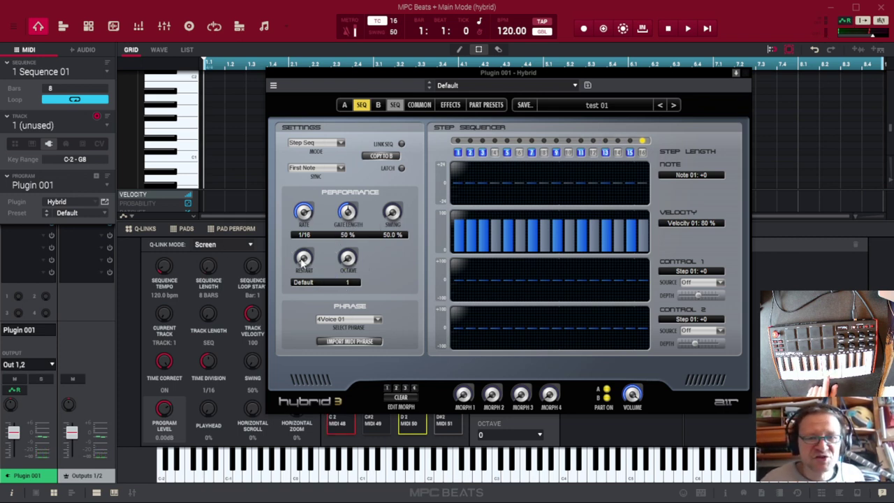
pyautogui.scroll(1, 301, 257)
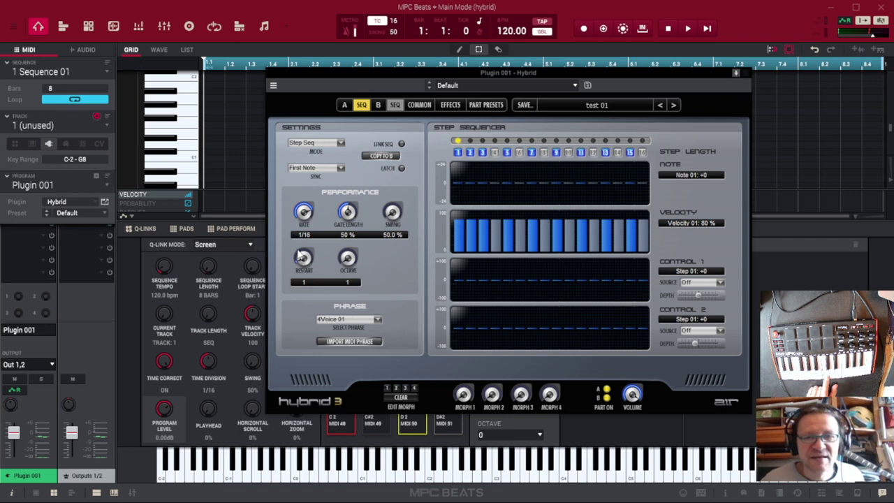
pyautogui.moveTo(299, 255); pyautogui.dragTo(302, 238)
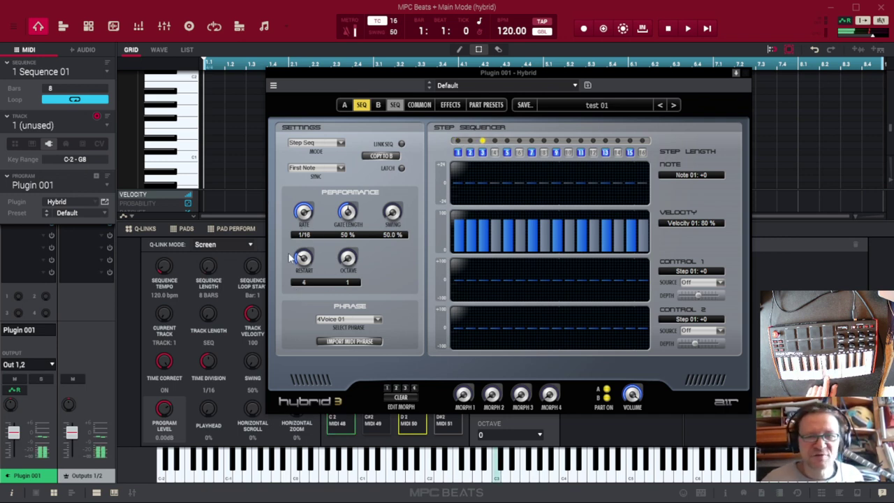
pyautogui.moveTo(303, 257); pyautogui.dragTo(302, 234)
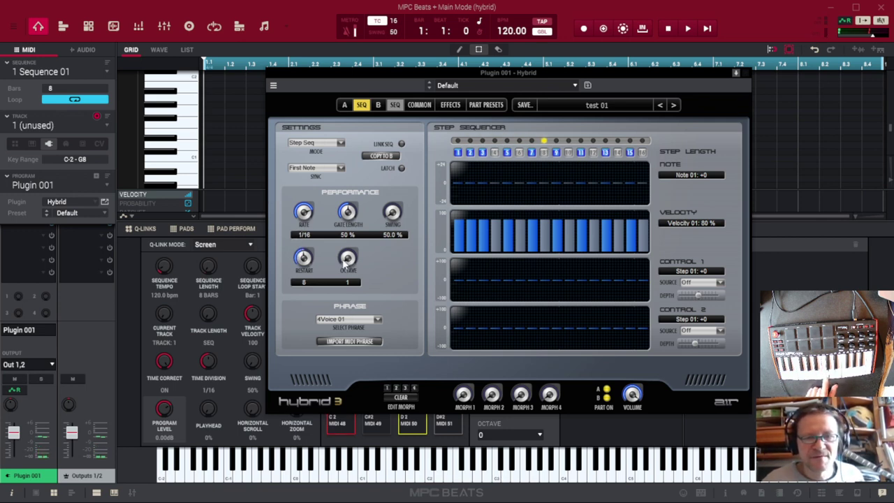
# - Try an octave value of 2 in part A's sequencer and return it to 1
pyautogui.moveTo(344, 255); pyautogui.dragTo(350, 225)
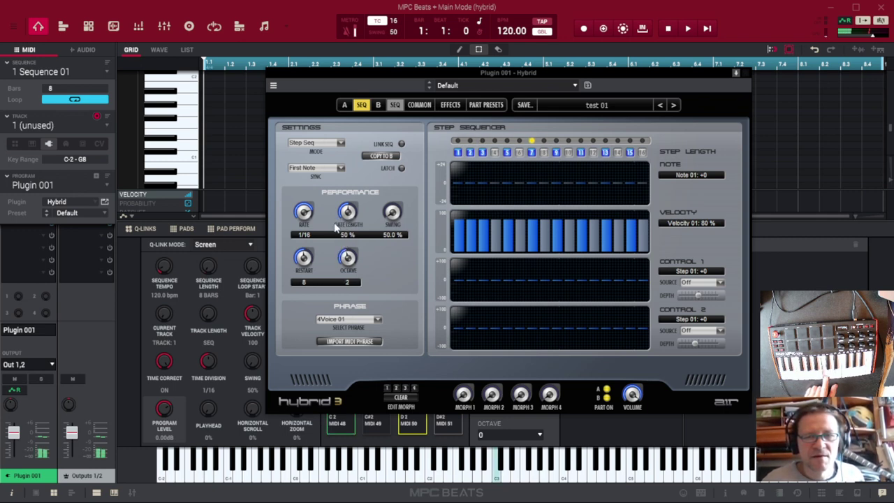
pyautogui.moveTo(347, 257); pyautogui.dragTo(322, 362)
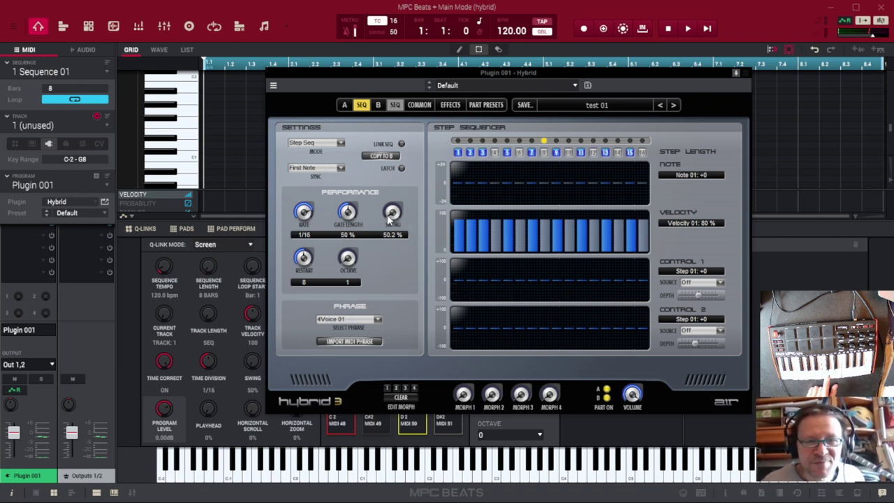
# - Raise part A's sequencer swing to 83.3 % and adjust its gate length to 48 %
pyautogui.moveTo(389, 218); pyautogui.dragTo(403, 160)
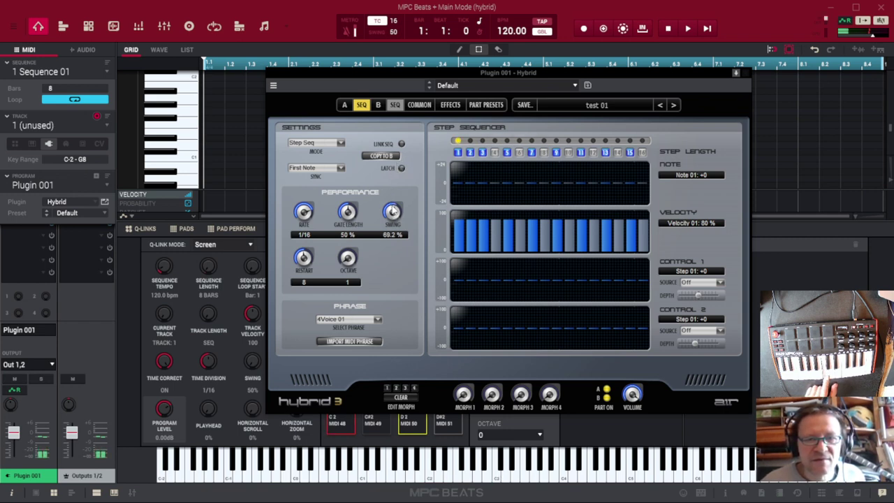
pyautogui.moveTo(391, 212); pyautogui.dragTo(405, 71)
pyautogui.moveTo(350, 209); pyautogui.dragTo(352, 164)
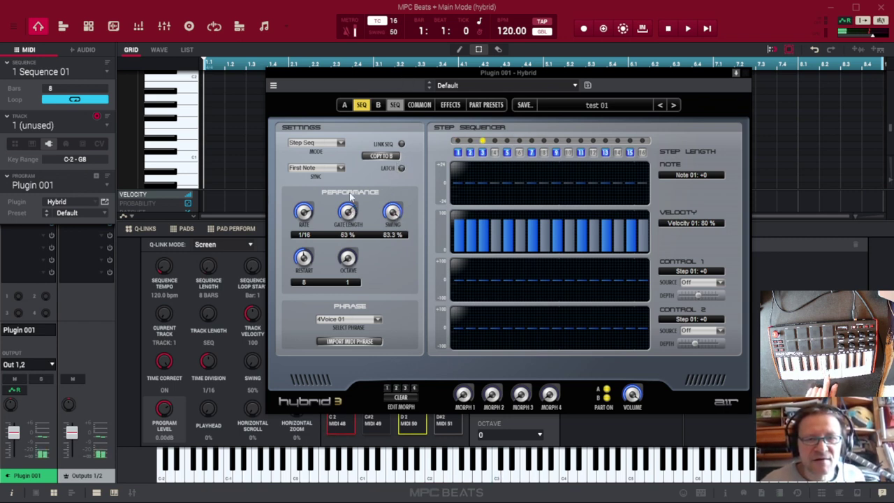
pyautogui.moveTo(347, 209); pyautogui.dragTo(337, 255)
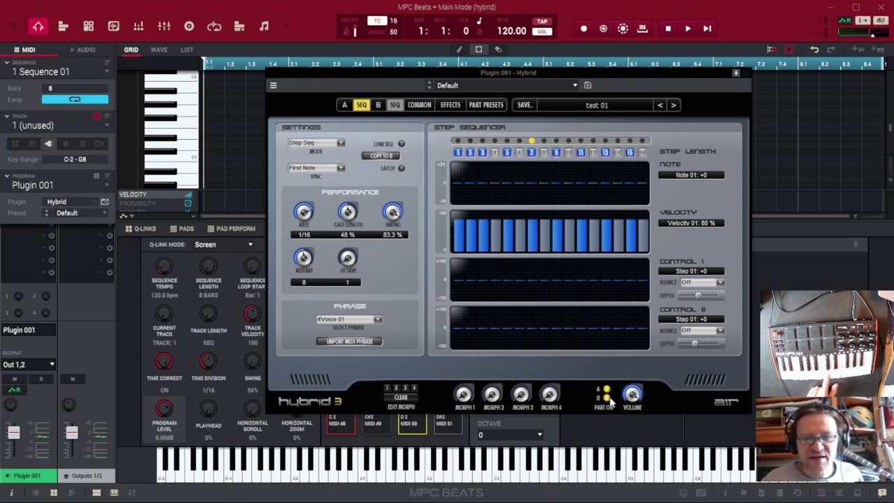
# - After a look at part B's sequencer, switch part A off and raise part B's amplifier level to +2.1 dB
pyautogui.click(379, 104)
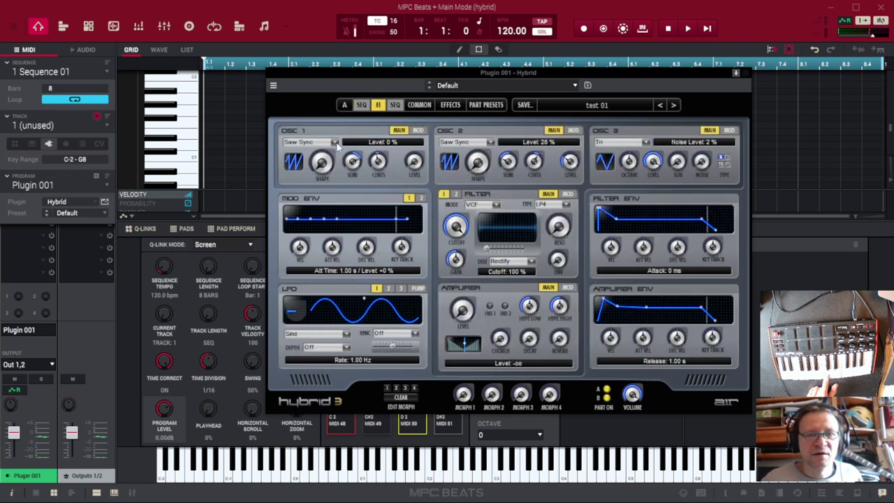
pyautogui.click(394, 106)
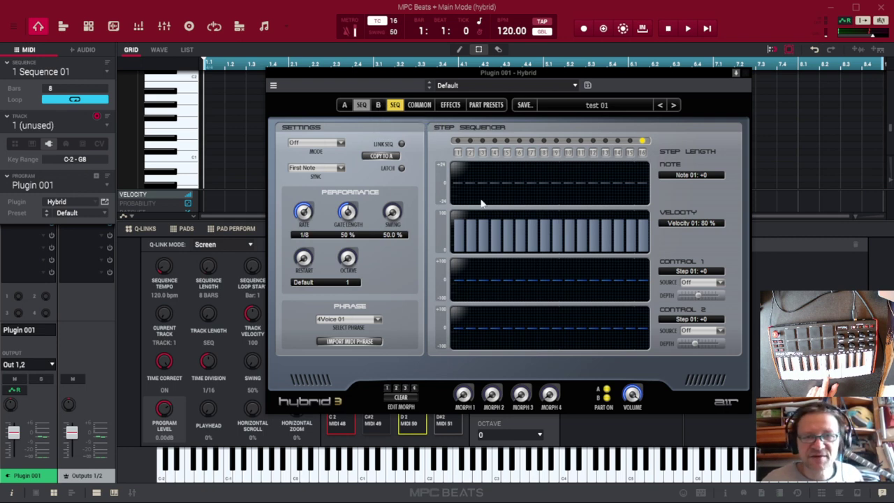
pyautogui.click(378, 105)
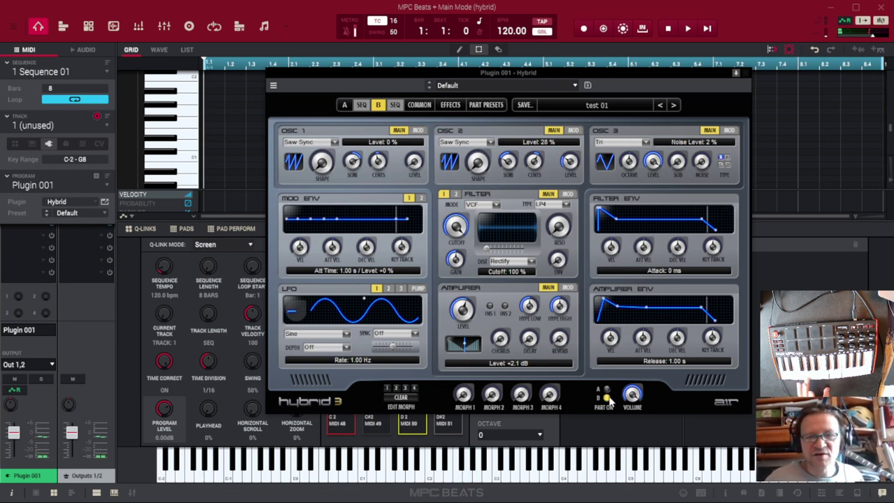
# - Switch parts A and B on together and set part A's sequencer mode to Phrase
pyautogui.click(607, 390)
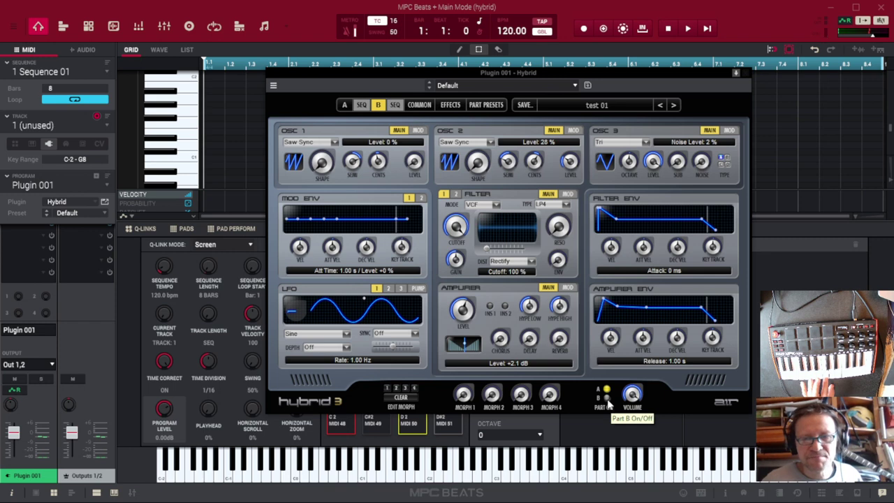
pyautogui.click(607, 401)
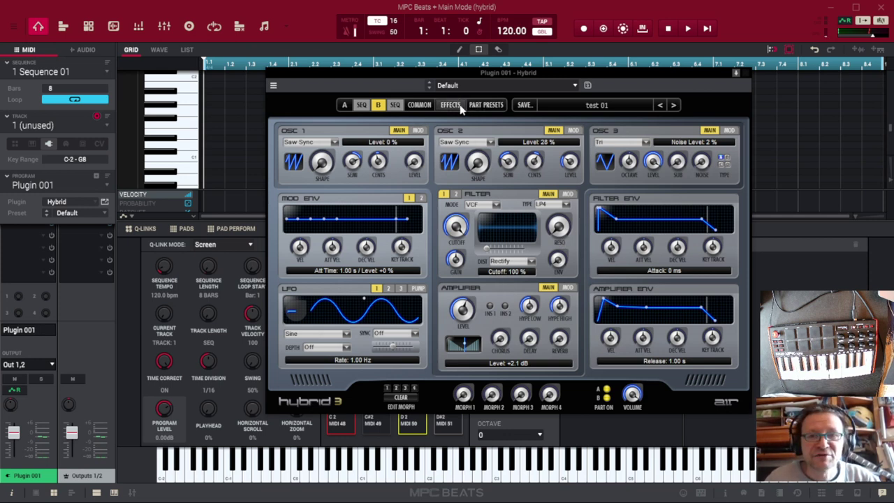
pyautogui.click(361, 104)
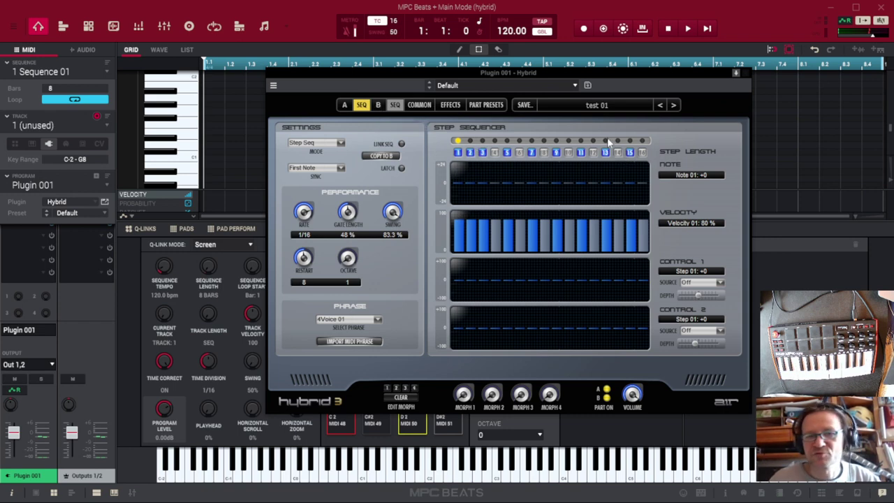
pyautogui.click(340, 143)
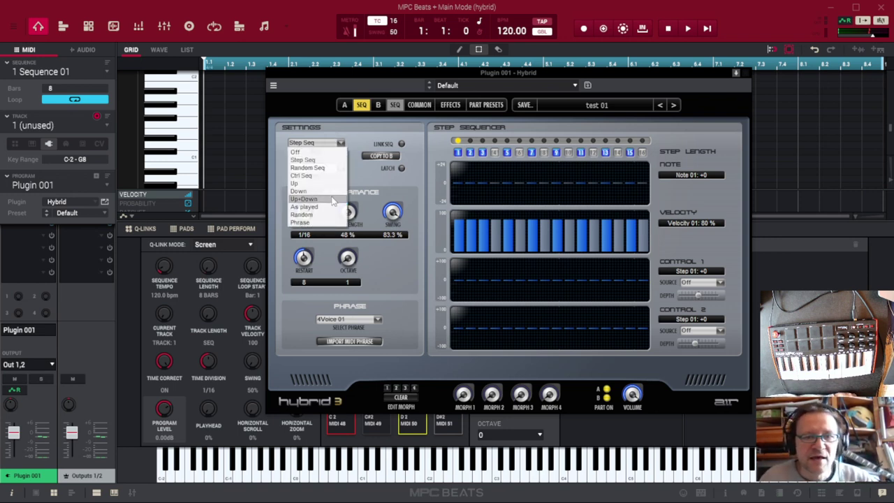
pyautogui.click(313, 223)
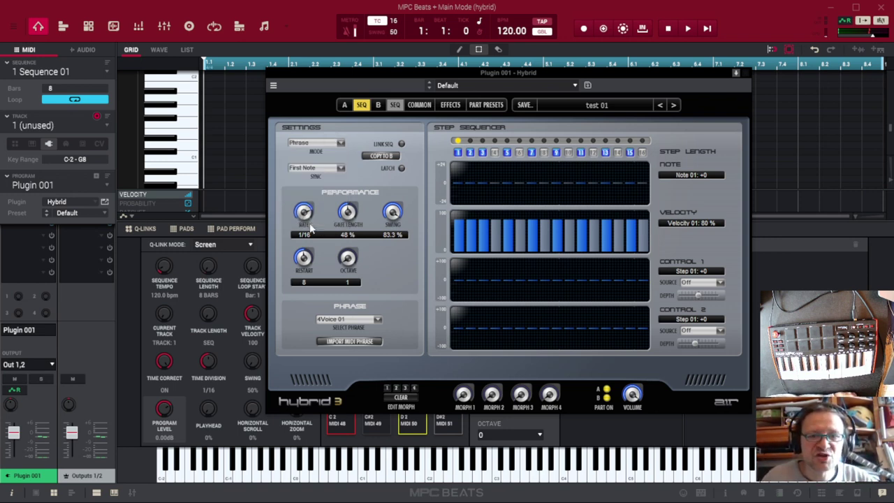
# - Try the SynBass 06 phrase in part A's sequencer
pyautogui.click(378, 320)
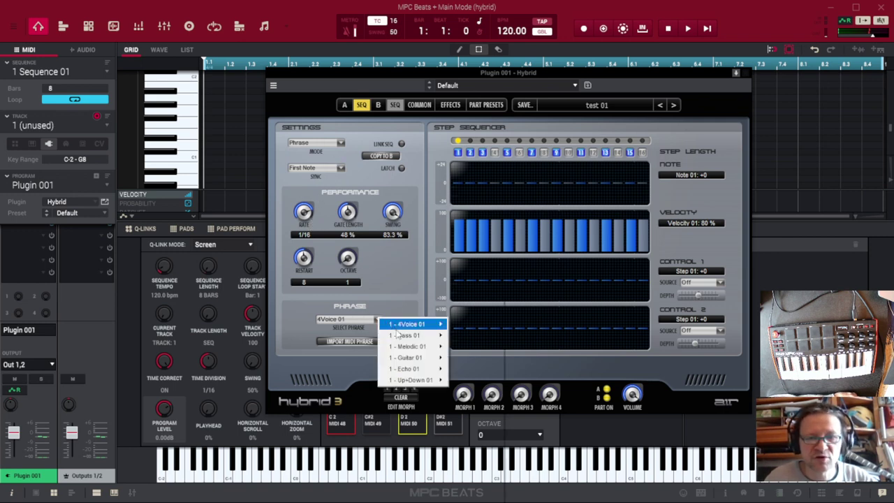
pyautogui.moveTo(404, 335)
pyautogui.click(498, 332)
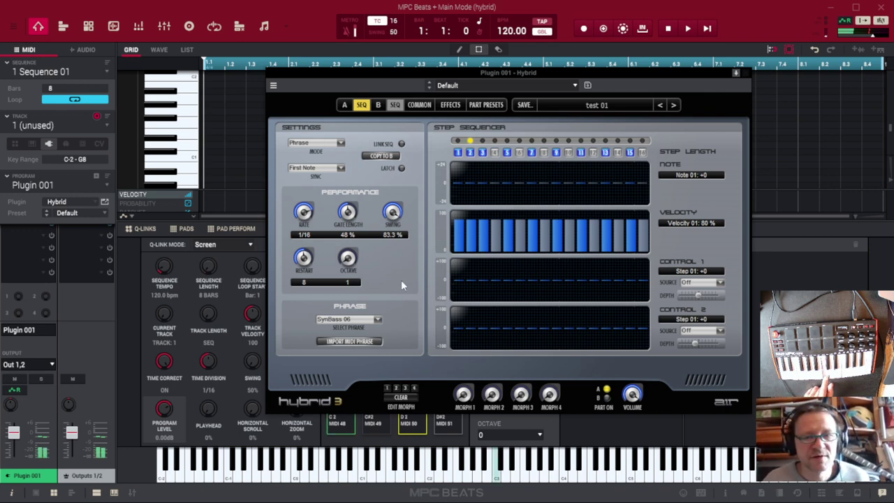
# - Choose the Melodic 07 phrase for part A's sequencer and switch part B back on
pyautogui.click(376, 320)
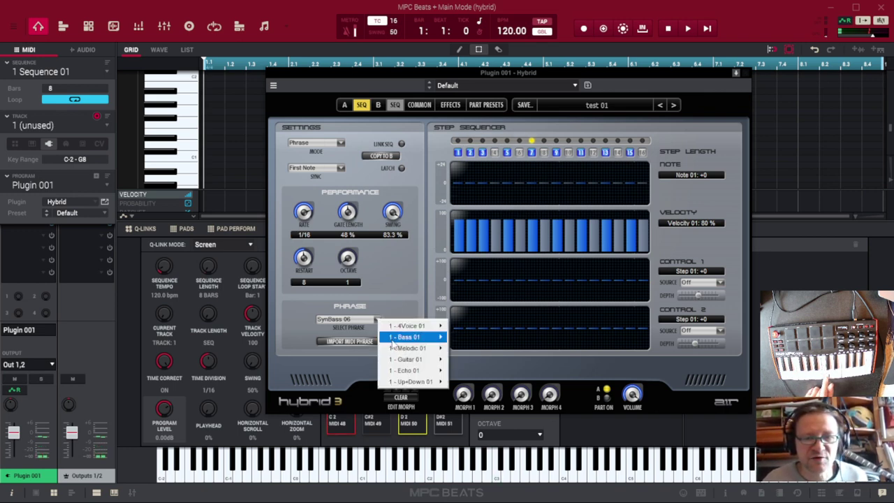
pyautogui.moveTo(401, 348)
pyautogui.click(461, 352)
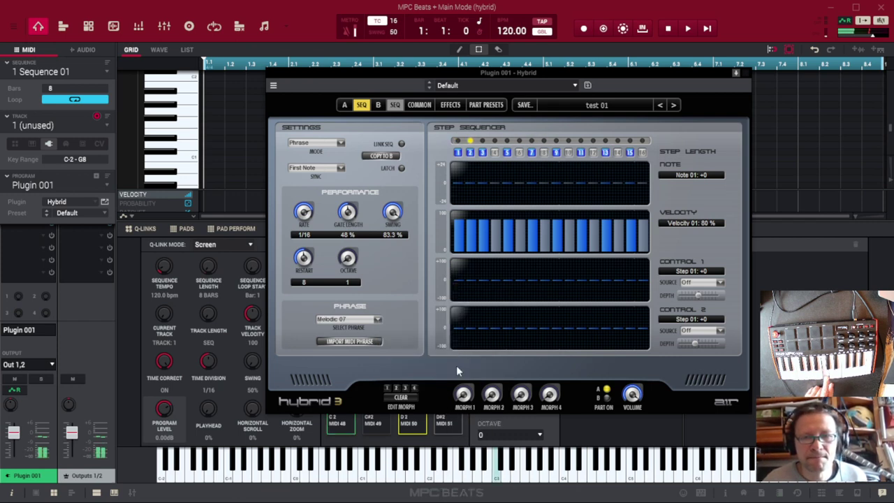
pyautogui.click(608, 401)
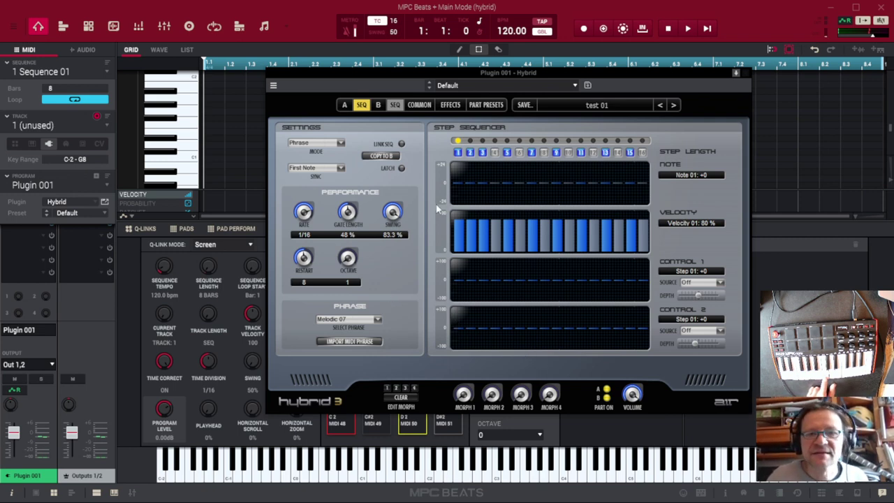
# - Look over the common settings shared by both parts and the effects available for part A's first insert
pyautogui.click(417, 106)
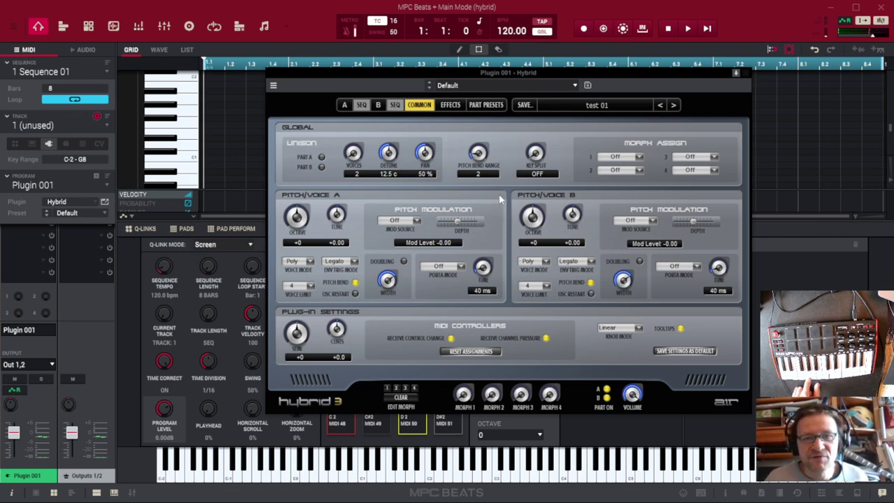
pyautogui.click(451, 105)
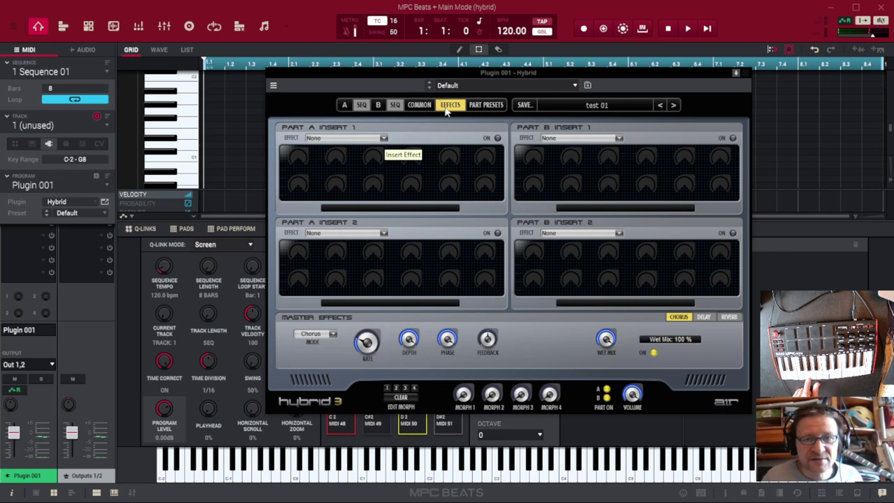
pyautogui.click(384, 138)
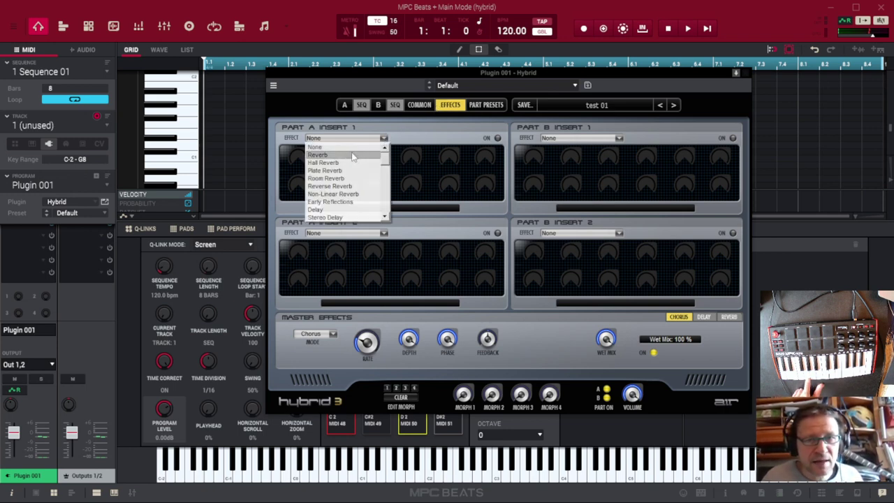
pyautogui.click(456, 166)
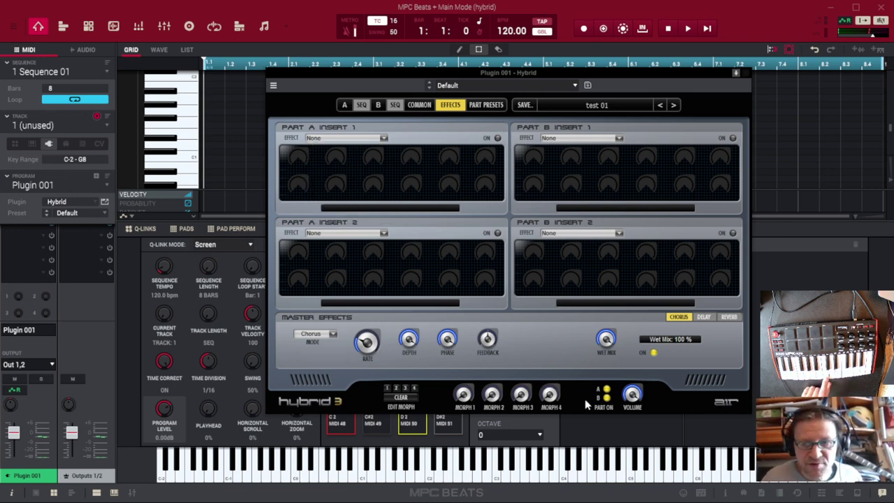
# - Switch part B off and load Reverb into part A insert 1
pyautogui.click(606, 398)
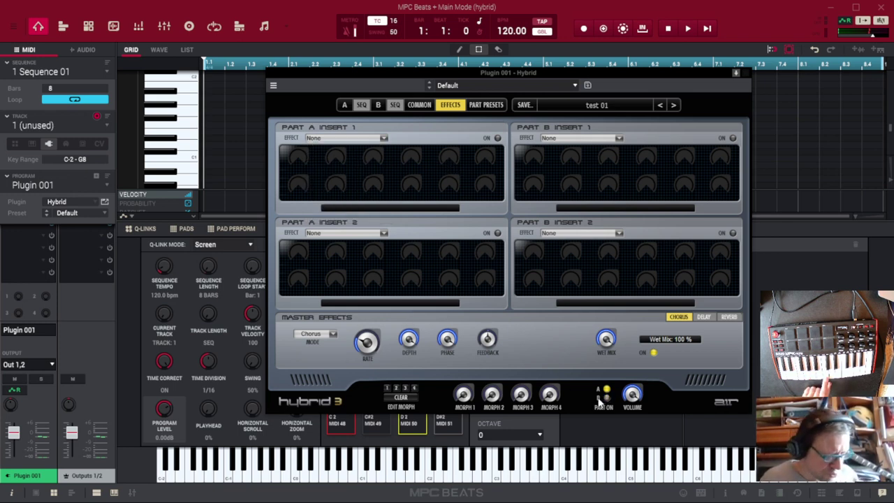
pyautogui.click(383, 138)
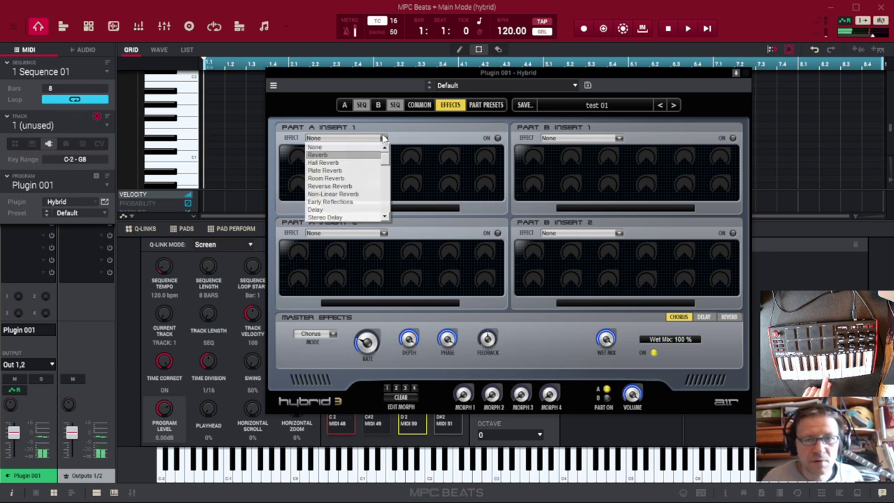
pyautogui.click(349, 154)
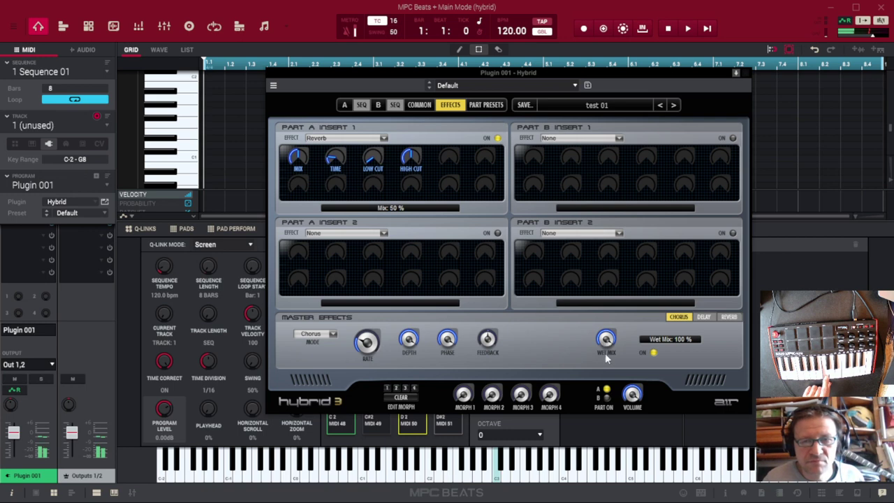
# - Try the master chorus wet mix at 0 % and a lower part A reverb mix, restoring them to 100 % and 50 %
pyautogui.moveTo(605, 356); pyautogui.dragTo(607, 468)
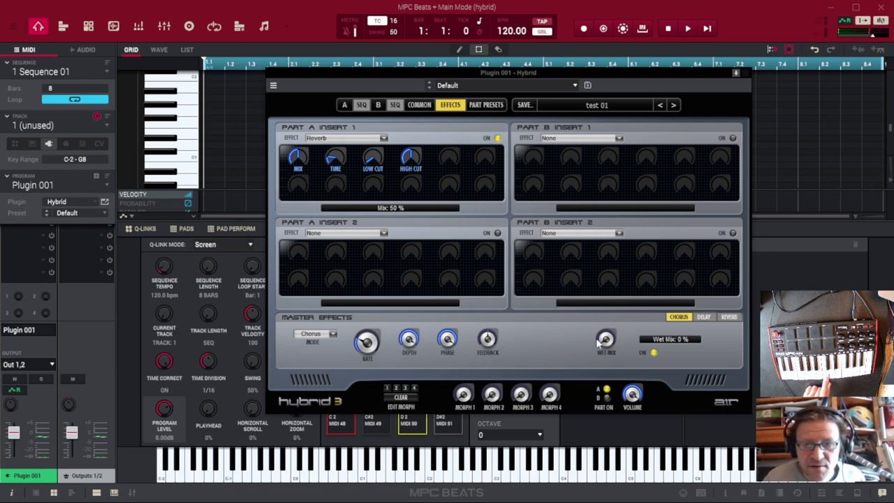
pyautogui.click(652, 352)
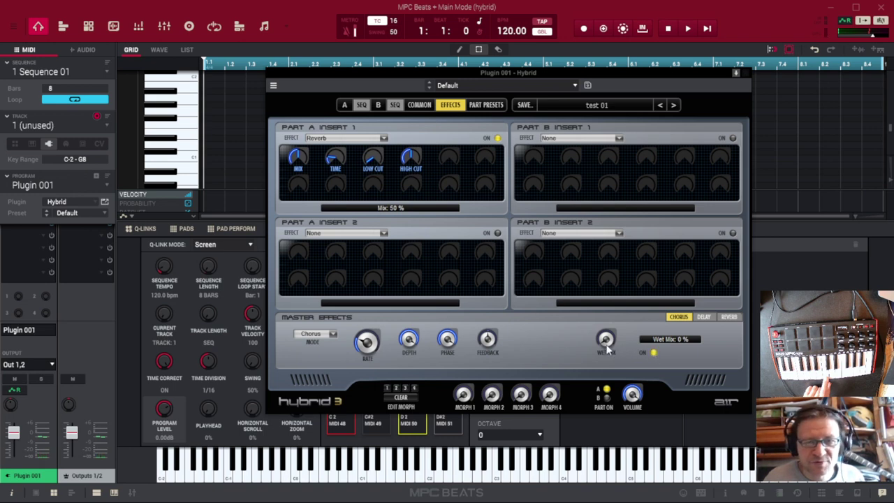
pyautogui.moveTo(608, 349); pyautogui.dragTo(626, 260)
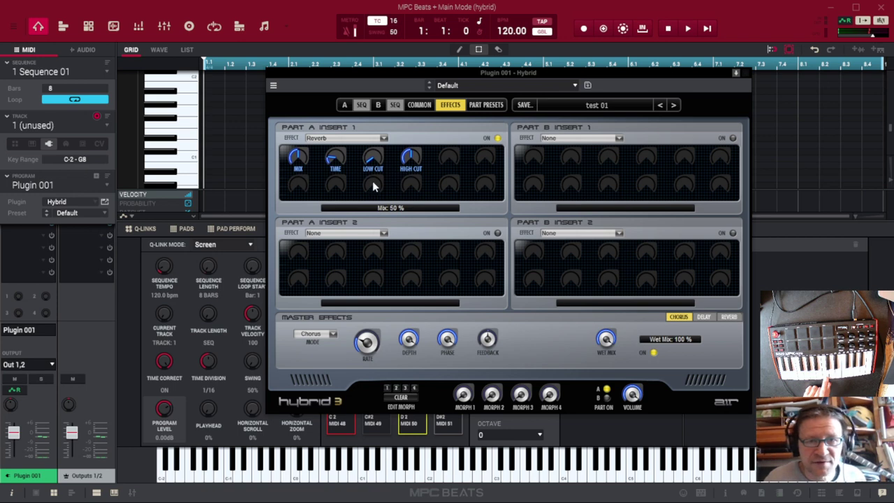
pyautogui.moveTo(296, 159); pyautogui.dragTo(309, 217)
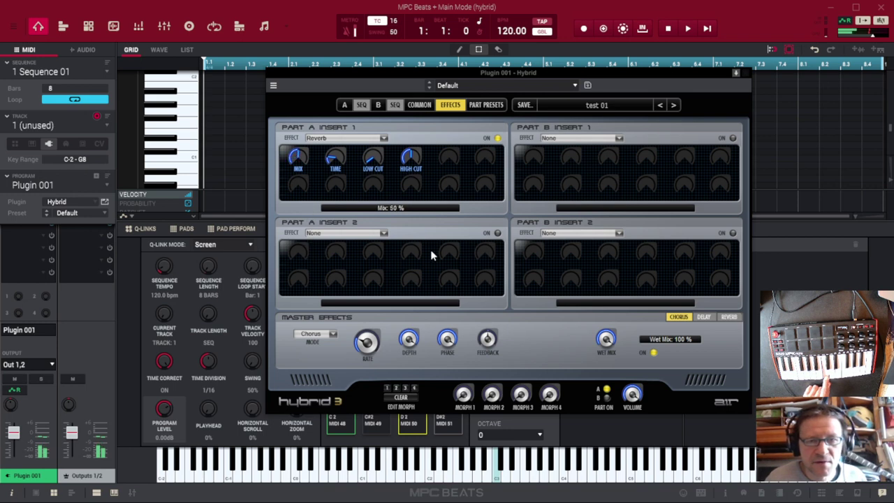
# - Load Delay into part A insert 2 and raise its mix to 75 %
pyautogui.click(383, 233)
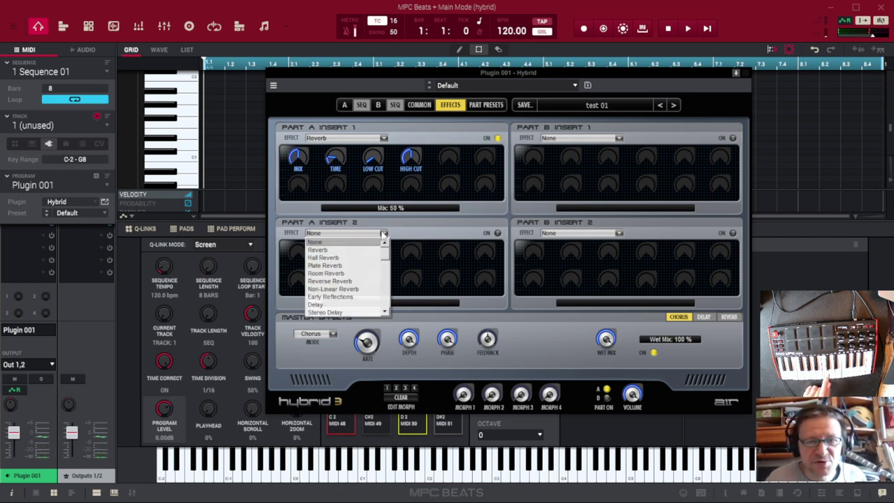
pyautogui.click(354, 306)
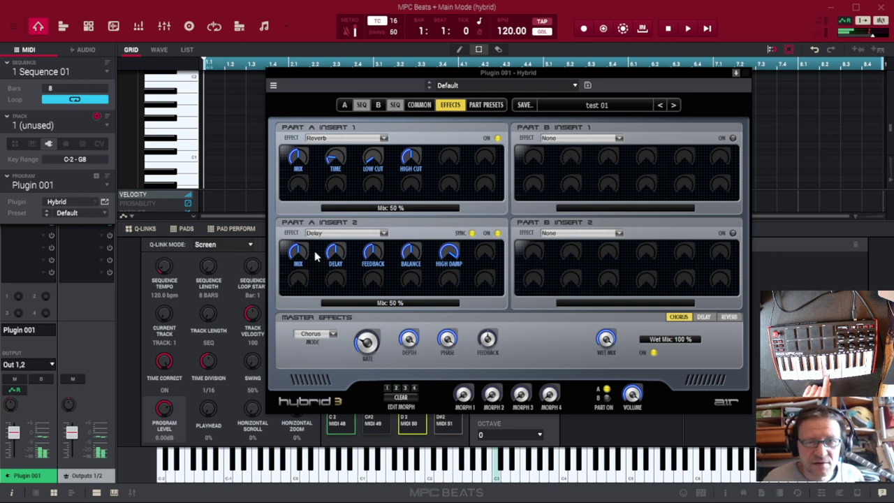
pyautogui.moveTo(299, 253); pyautogui.dragTo(330, 183)
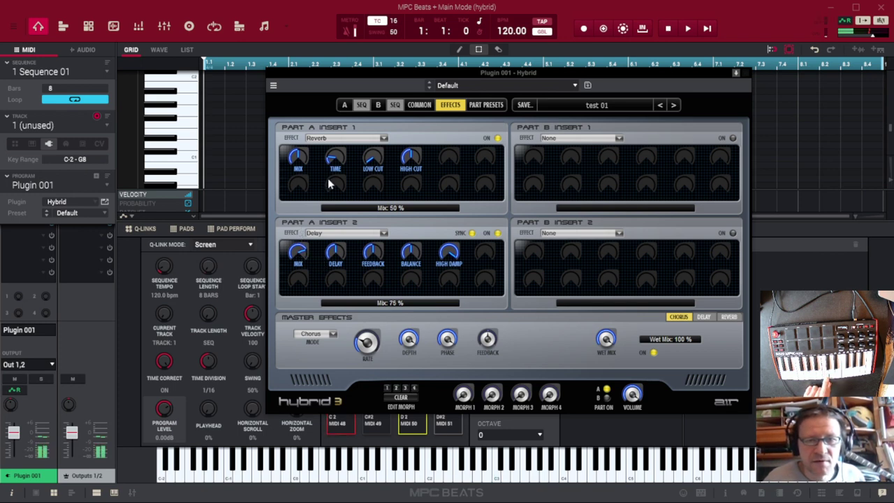
# - Turn off part A's reverb insert and set part A insert 2 back to None
pyautogui.click(497, 137)
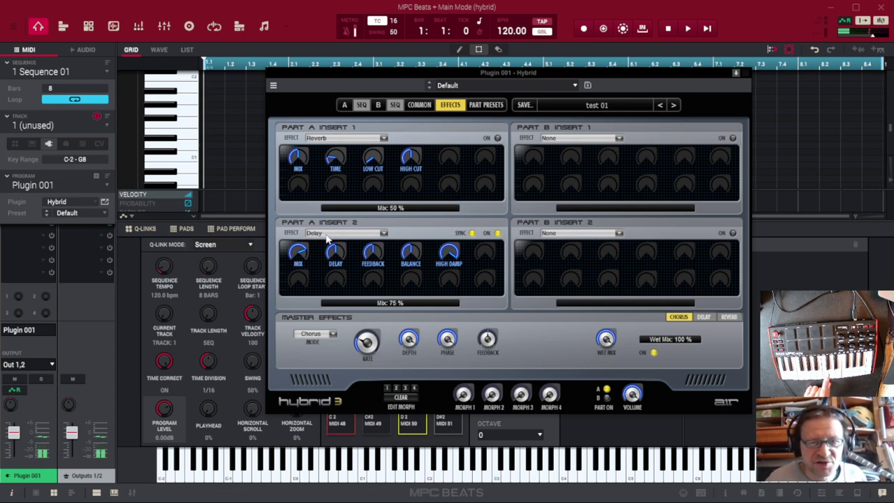
pyautogui.click(383, 234)
pyautogui.click(314, 238)
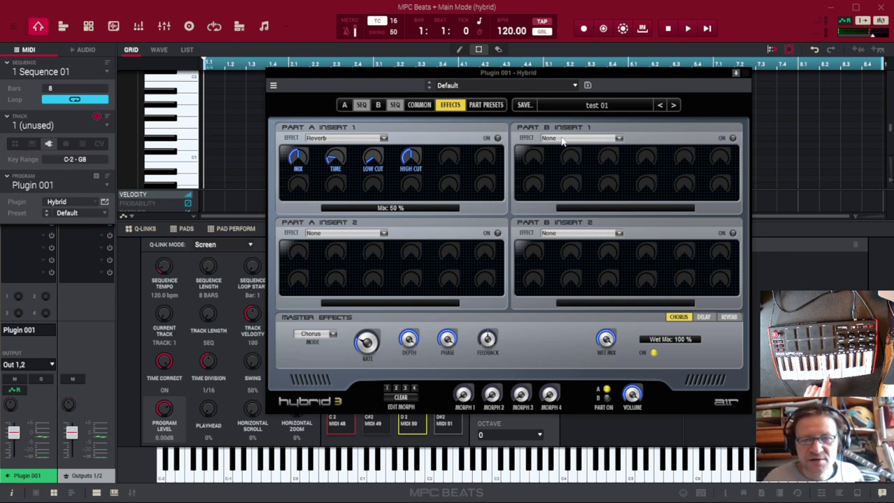
# - Load Delay into part B insert 1, set its mix to 31 % with part A off, and compare it bypassed and active
pyautogui.click(618, 139)
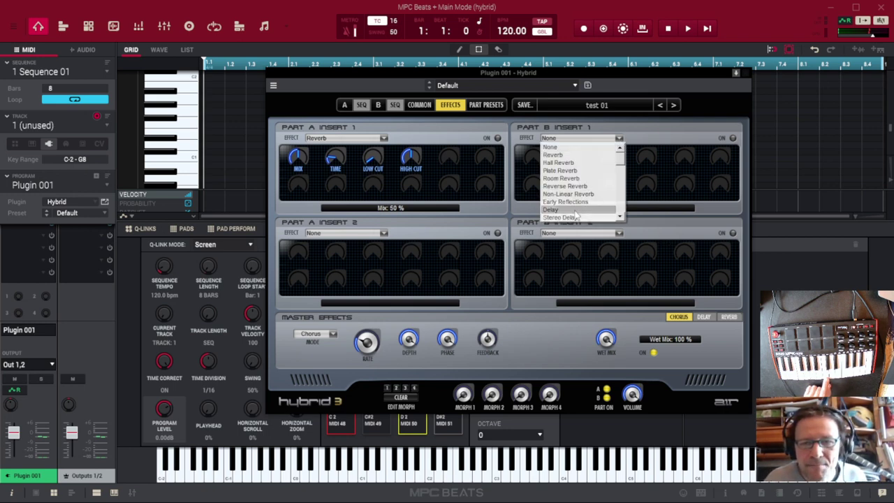
pyautogui.click(552, 210)
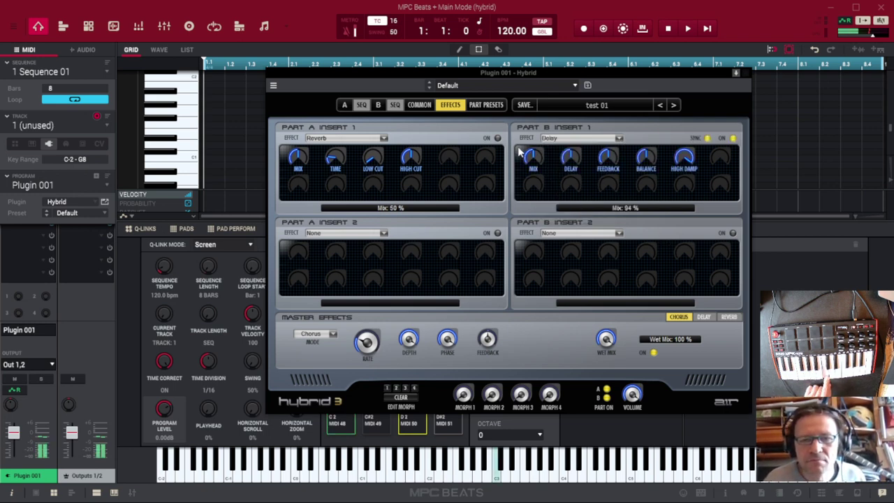
pyautogui.click(606, 390)
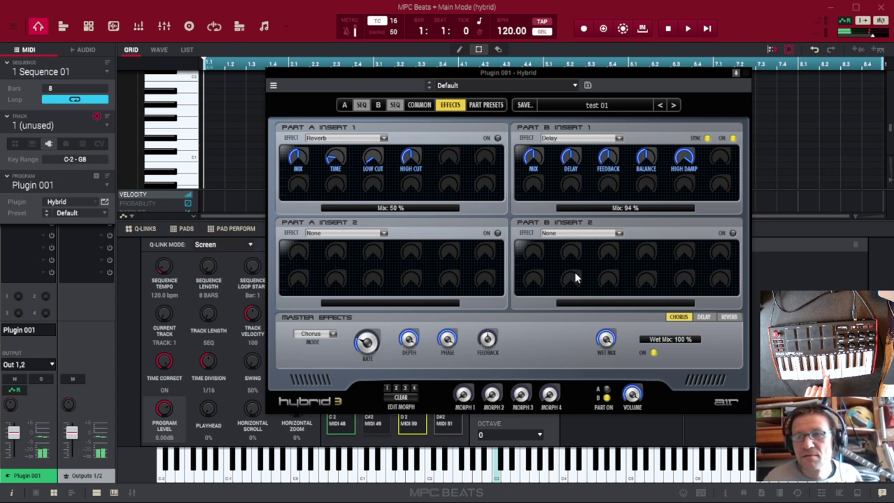
pyautogui.moveTo(532, 158); pyautogui.dragTo(530, 181)
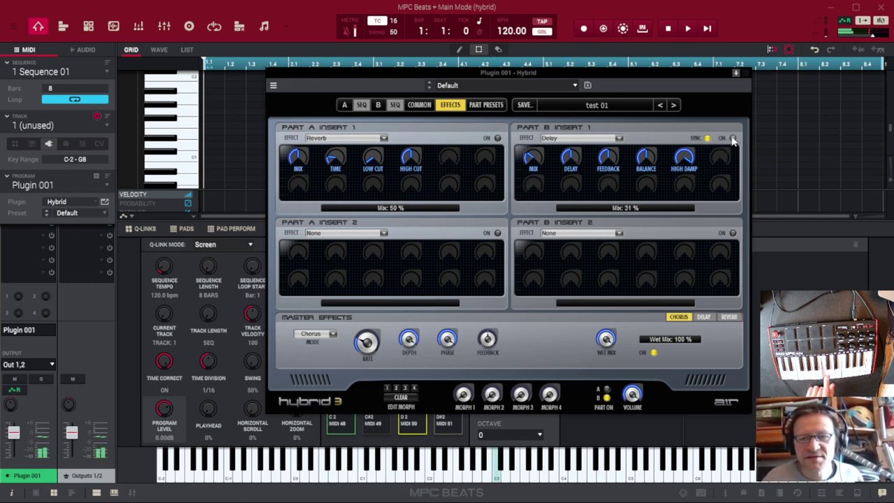
pyautogui.click(732, 138)
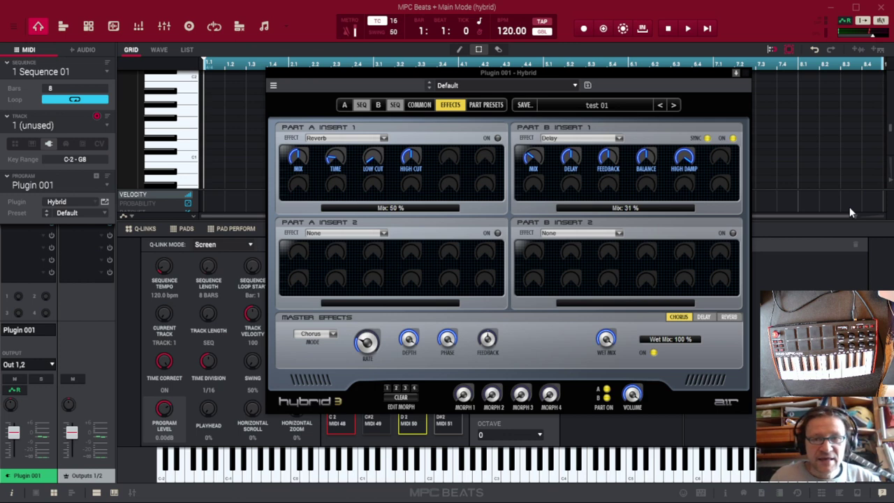
# - Browse the Hybrid factory preset categories, including Action Pads and Drones, without loading a preset
pyautogui.click(620, 106)
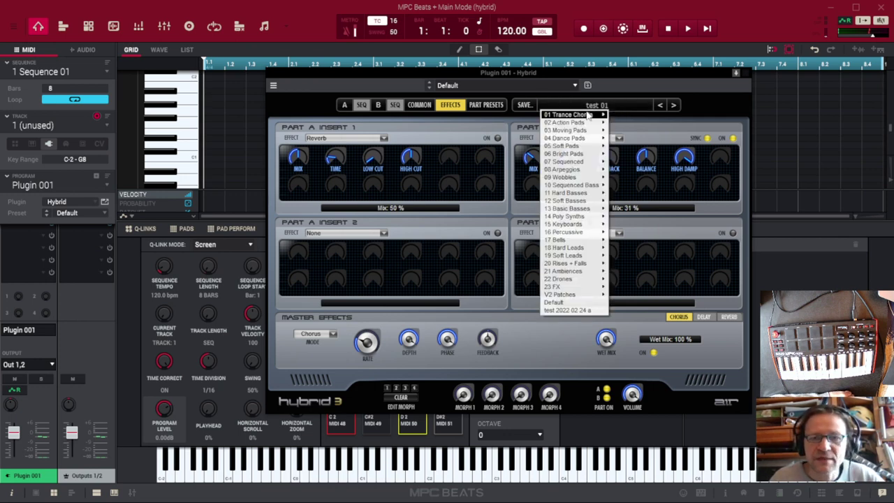
pyautogui.moveTo(587, 117)
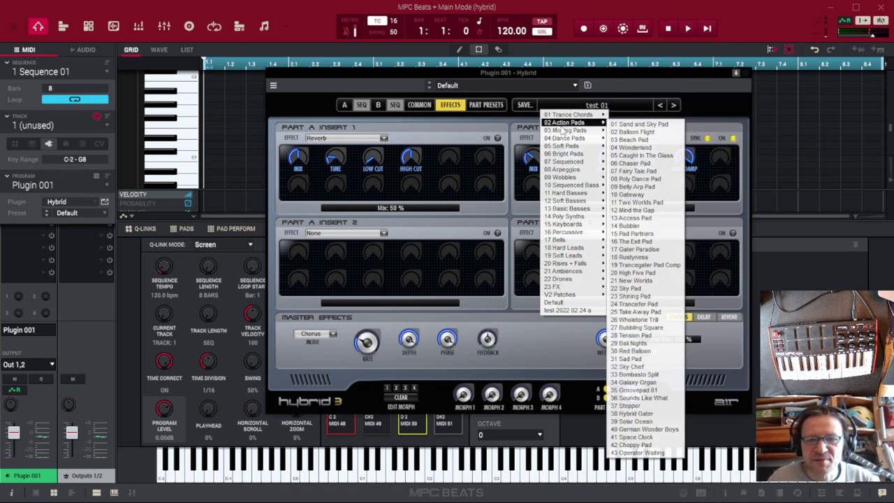
pyautogui.moveTo(571, 296)
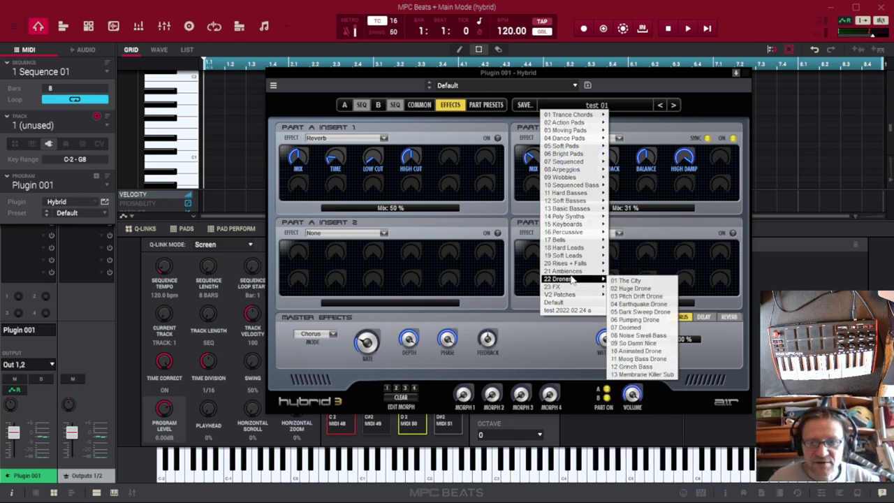
pyautogui.moveTo(575, 131)
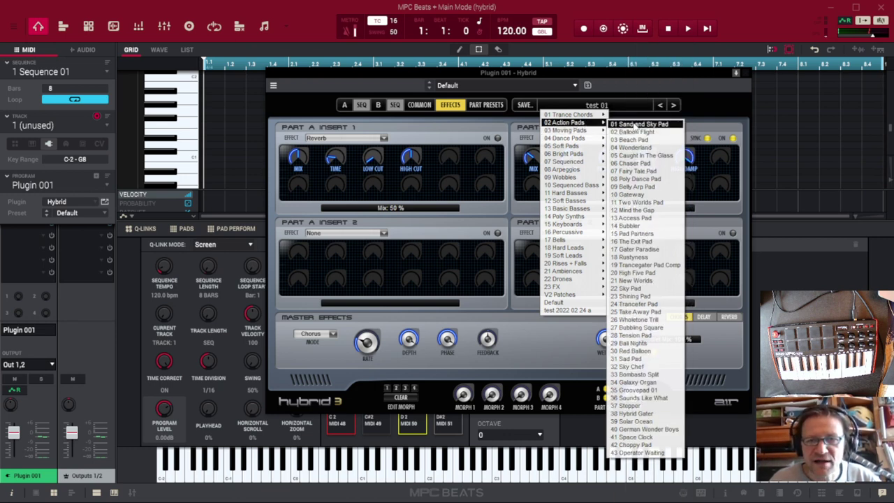
pyautogui.click(648, 74)
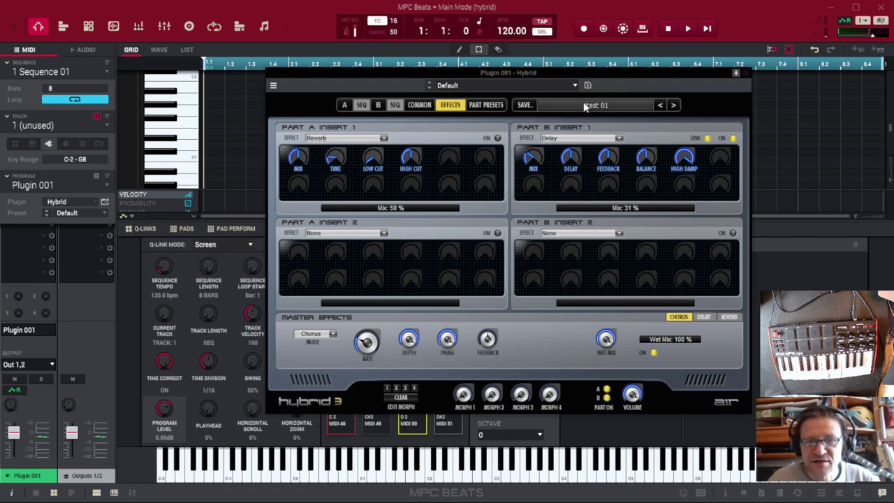
# - Save the current Hybrid settings as test 01 in the User presets folder, overwriting the existing file
pyautogui.click(524, 106)
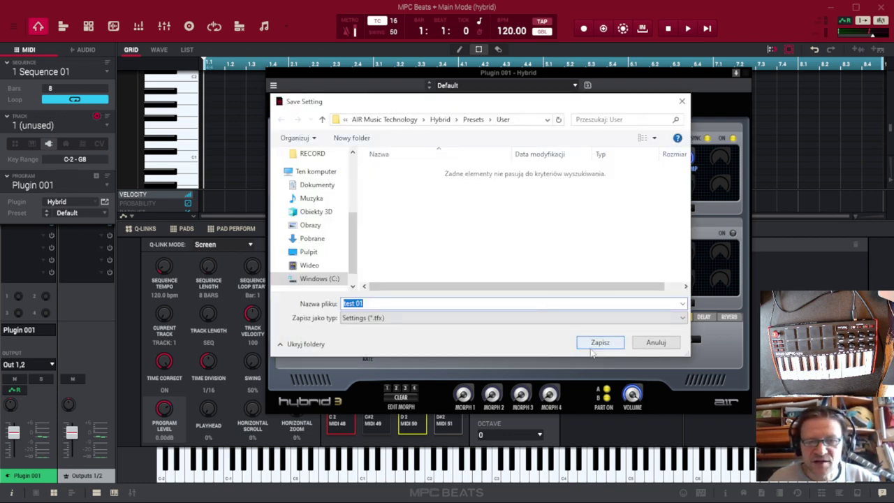
pyautogui.click(593, 345)
pyautogui.click(512, 269)
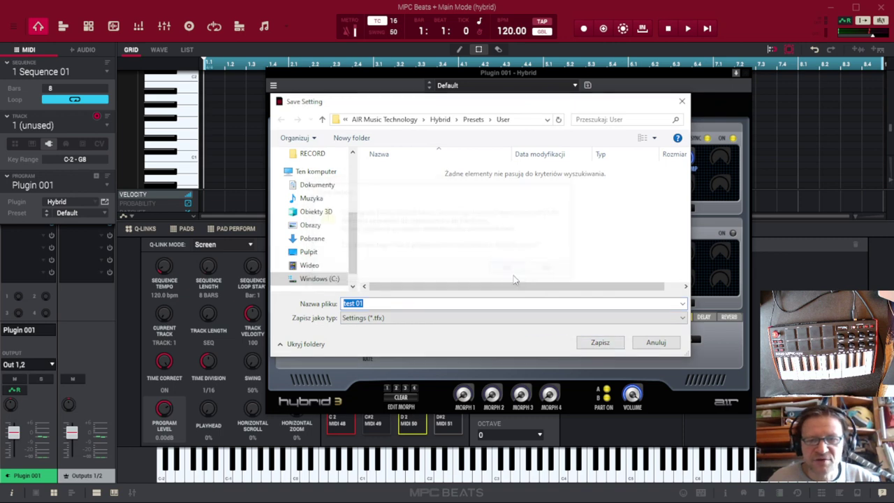
pyautogui.click(612, 343)
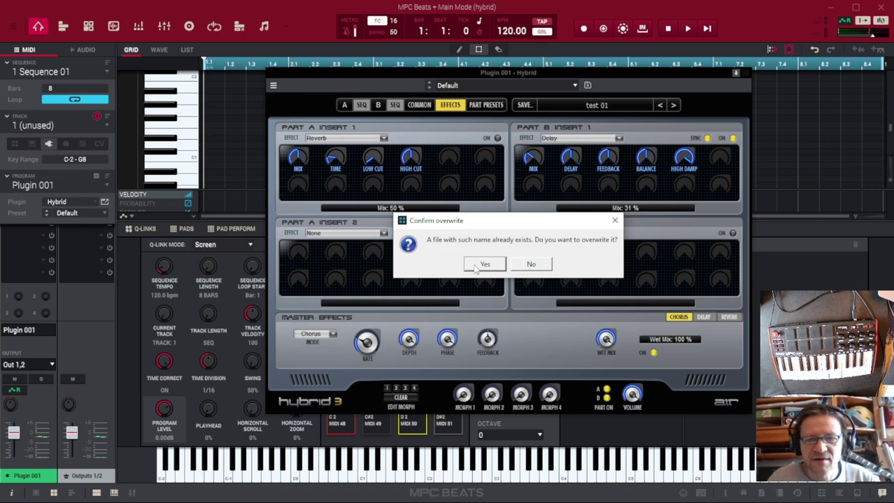
pyautogui.click(475, 268)
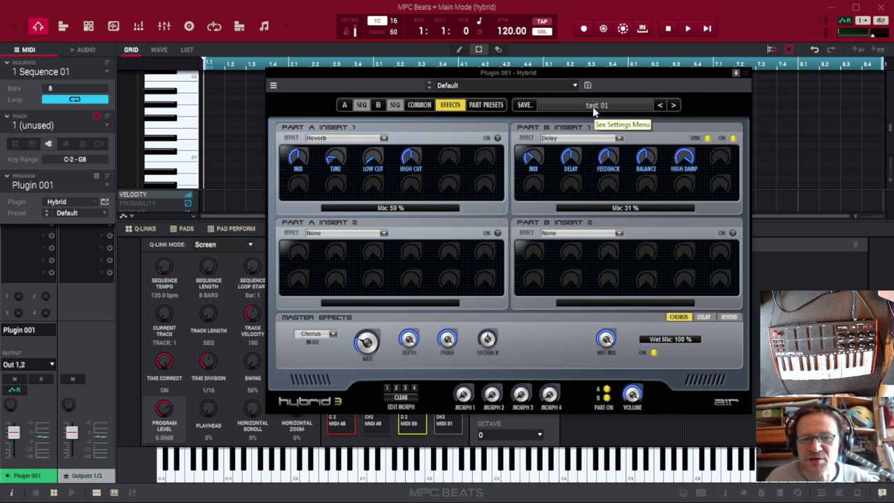
# - Load the 04 Wonderland preset from the 02 Action Pads category
pyautogui.click(614, 106)
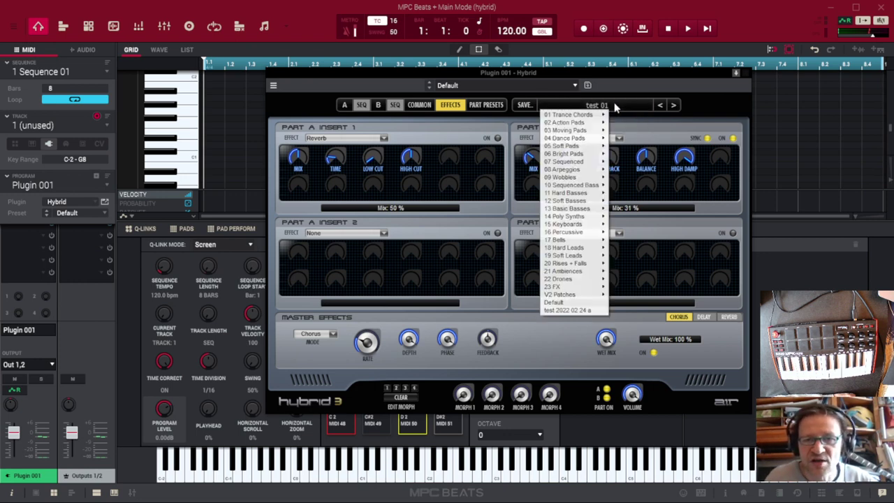
pyautogui.moveTo(573, 123)
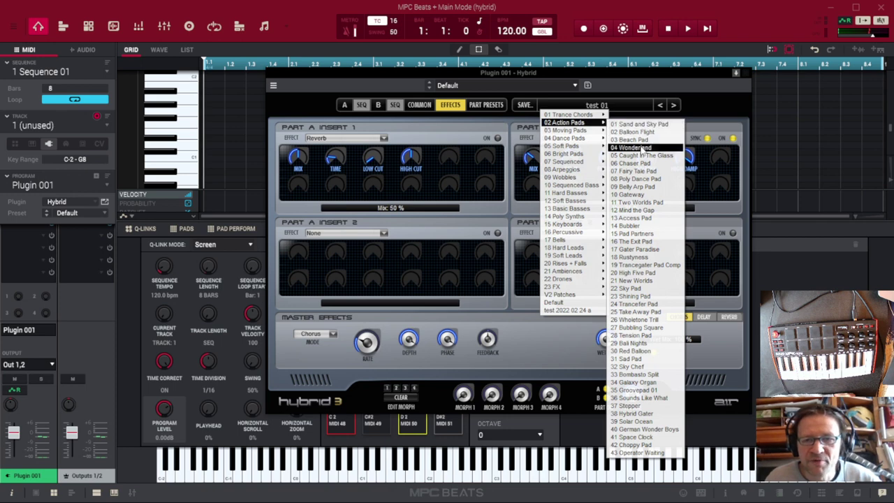
pyautogui.click(631, 147)
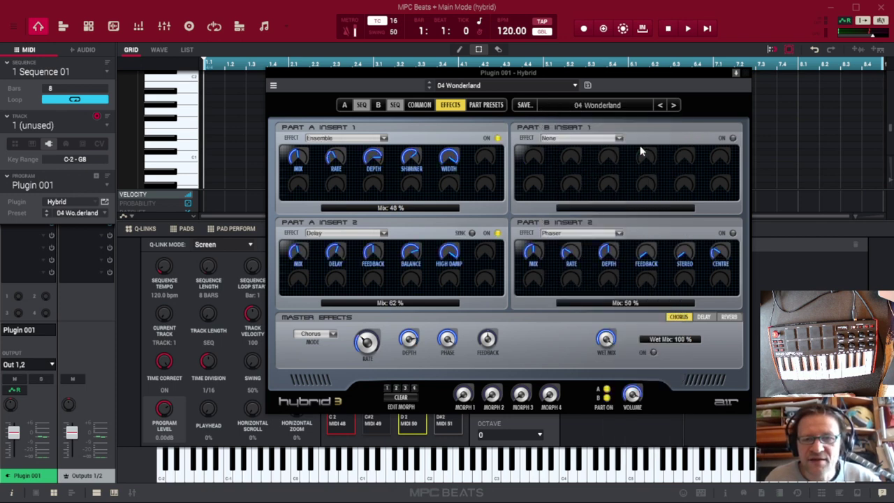
# - Examine the main and modulation settings of part A's oscillators 1 and 2, and step to the next preset and back to 04 Wonderland
pyautogui.click(344, 104)
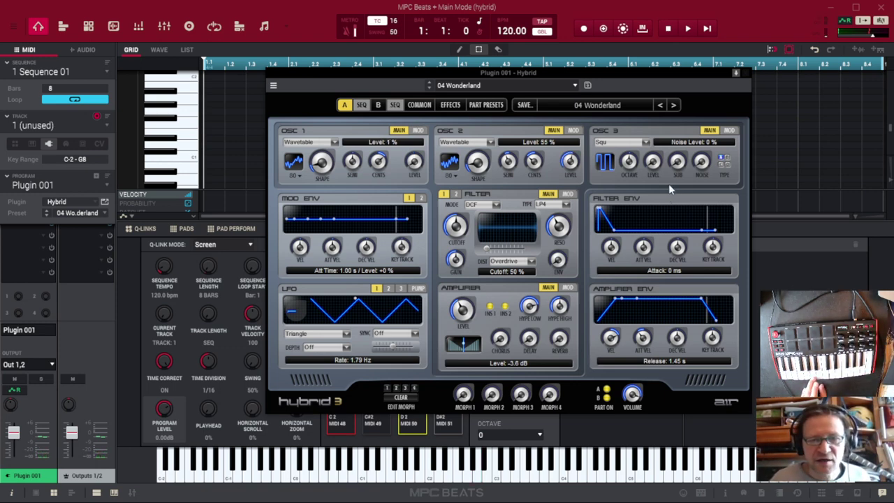
pyautogui.click(574, 131)
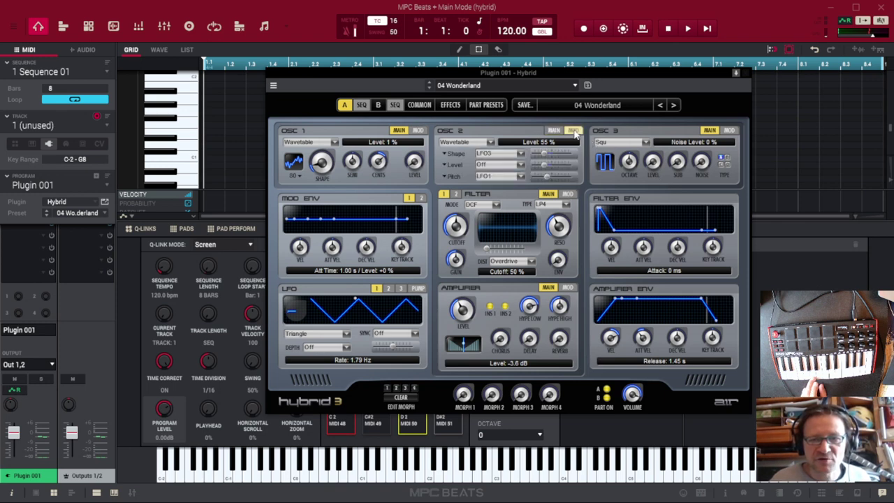
pyautogui.click(417, 131)
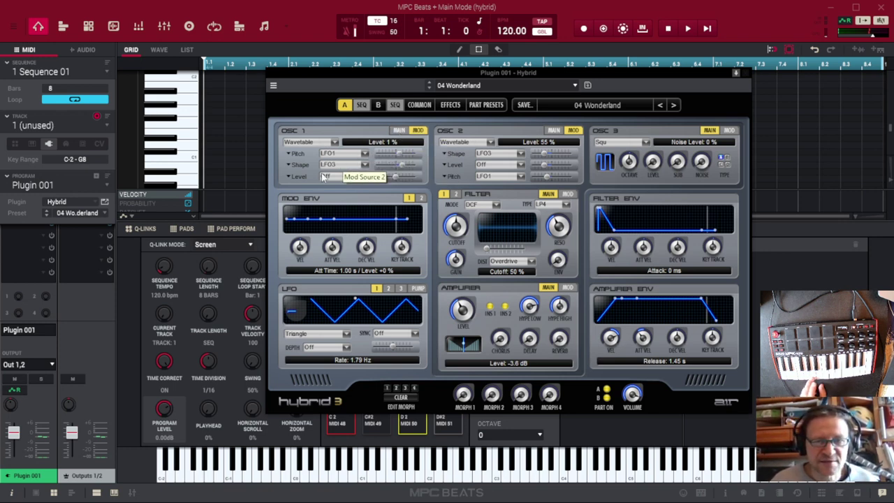
pyautogui.click(403, 130)
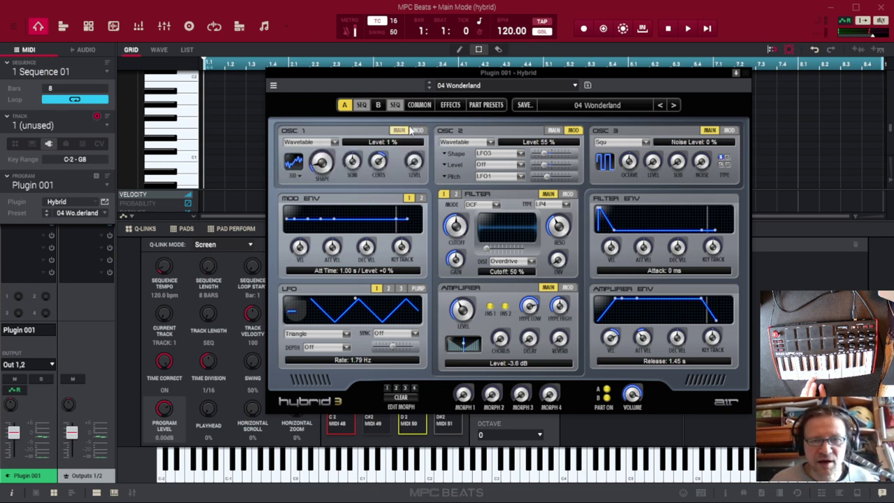
pyautogui.click(553, 130)
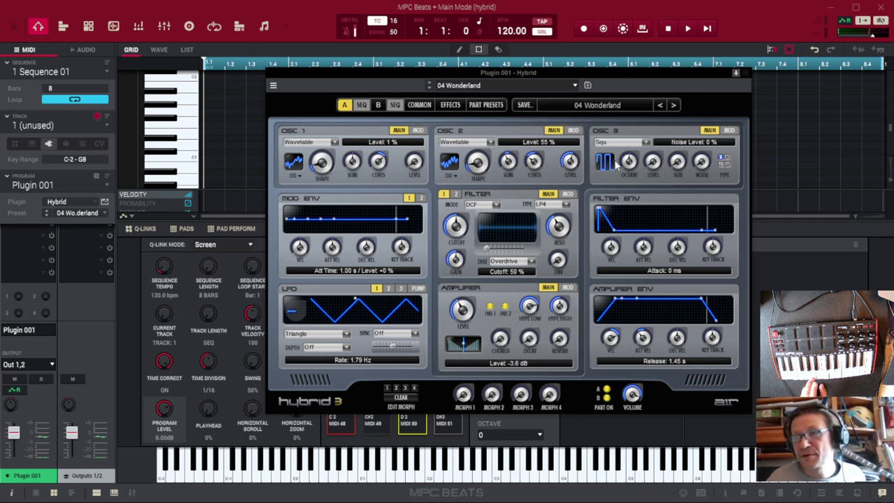
pyautogui.click(673, 106)
pyautogui.click(661, 107)
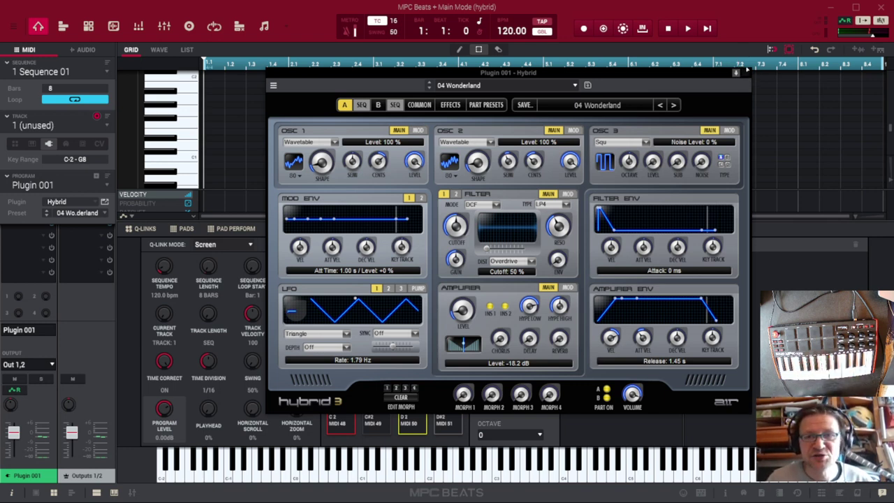
# - Close the Hybrid editor, set Sequence 01 to 4 bars and record a Wonderland part on track 1
pyautogui.click(744, 72)
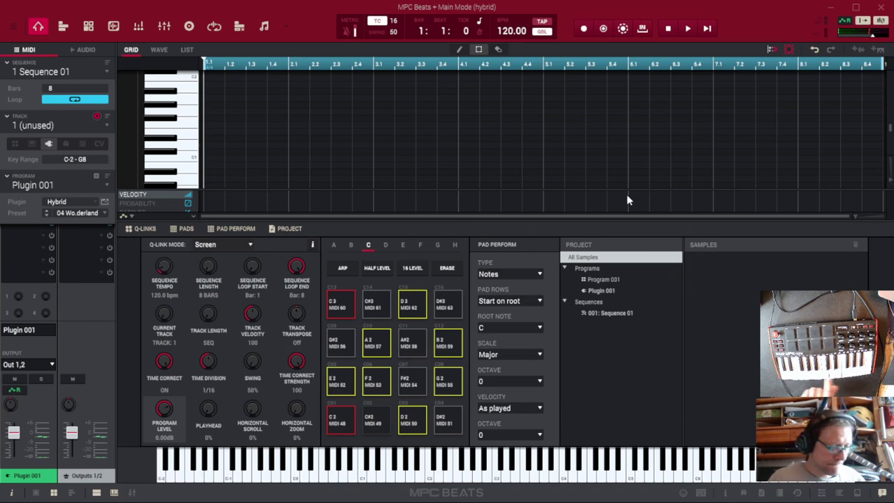
pyautogui.click(584, 28)
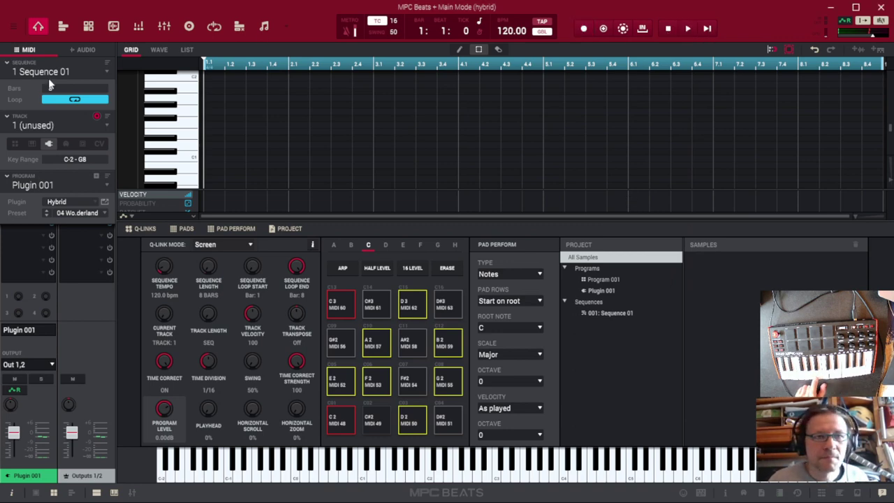
pyautogui.scroll(-1, 67, 85)
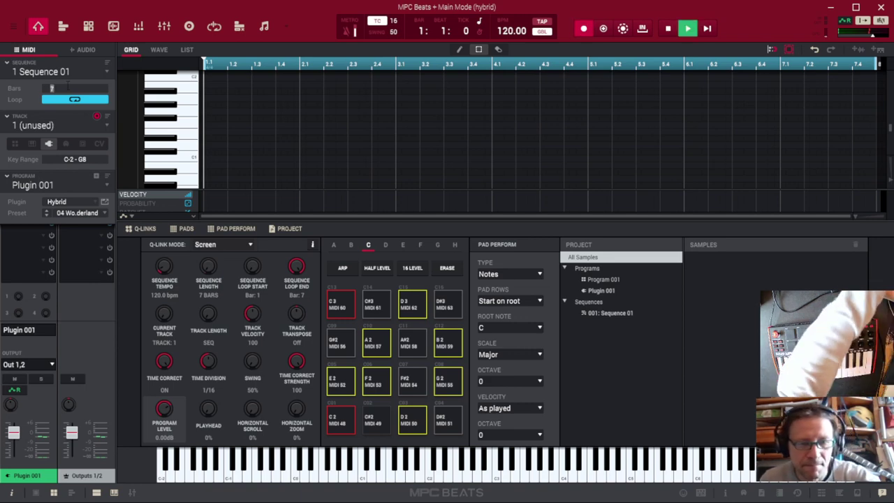
pyautogui.scroll(-3, 67, 84)
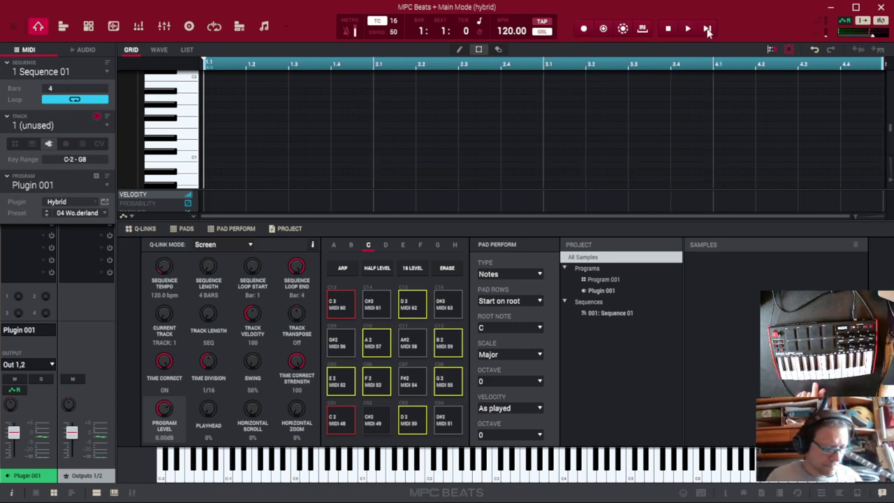
pyautogui.press('space')
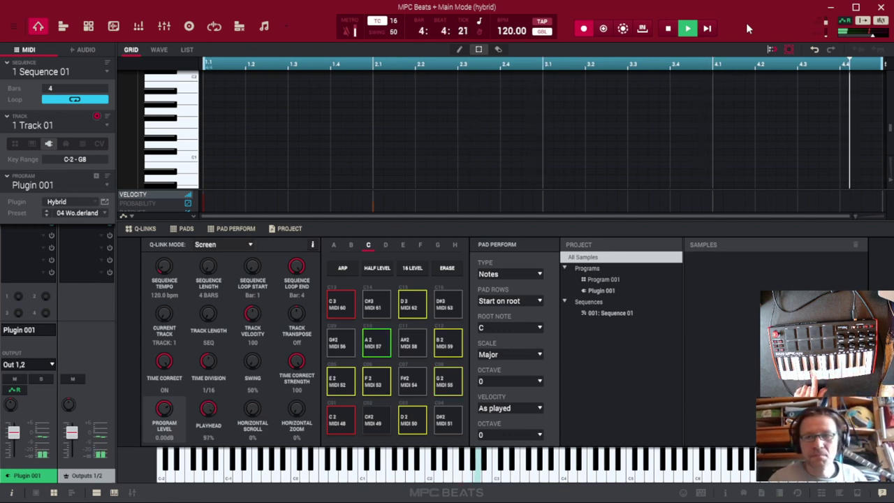
# - Switch to track 2, create a new Hybrid plugin program for it and open its editor
pyautogui.click(52, 123)
pyautogui.click(50, 148)
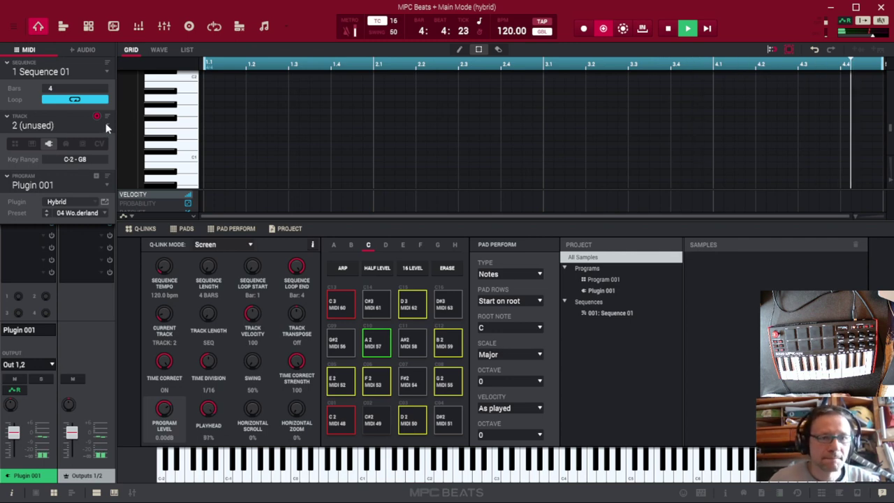
pyautogui.click(96, 177)
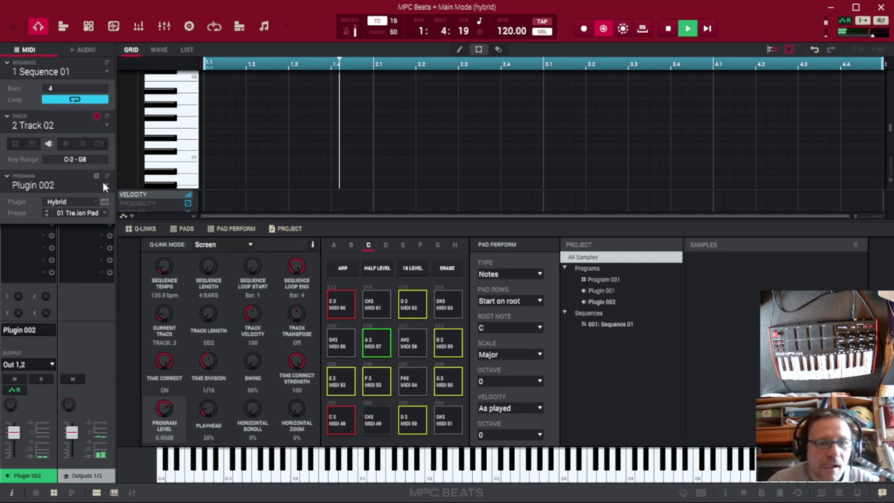
pyautogui.click(104, 202)
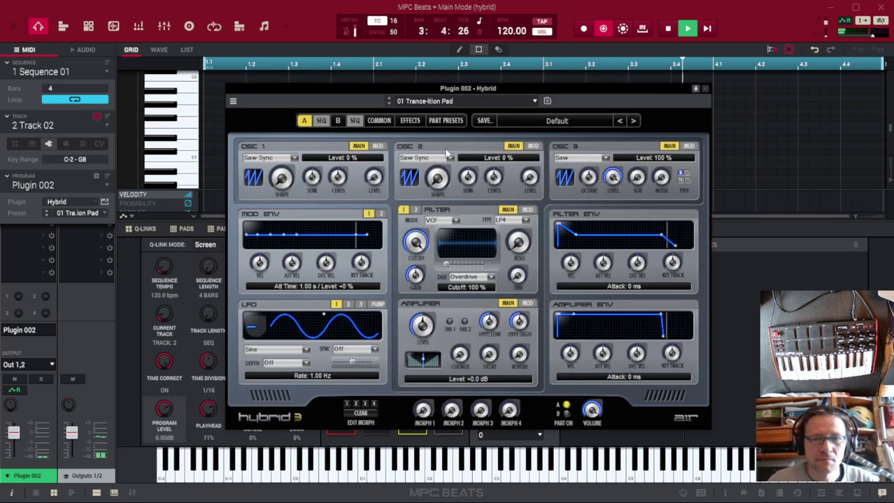
# - Load 02 Bombastic Wave Theme from 14 Poly Synths into track 2's Hybrid, close the editor and overdub a melody
pyautogui.click(441, 102)
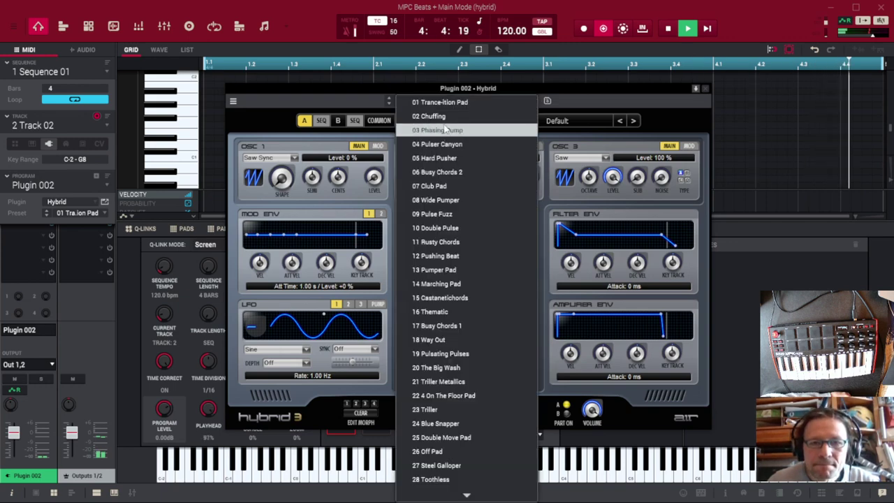
pyautogui.click(440, 104)
pyautogui.click(578, 119)
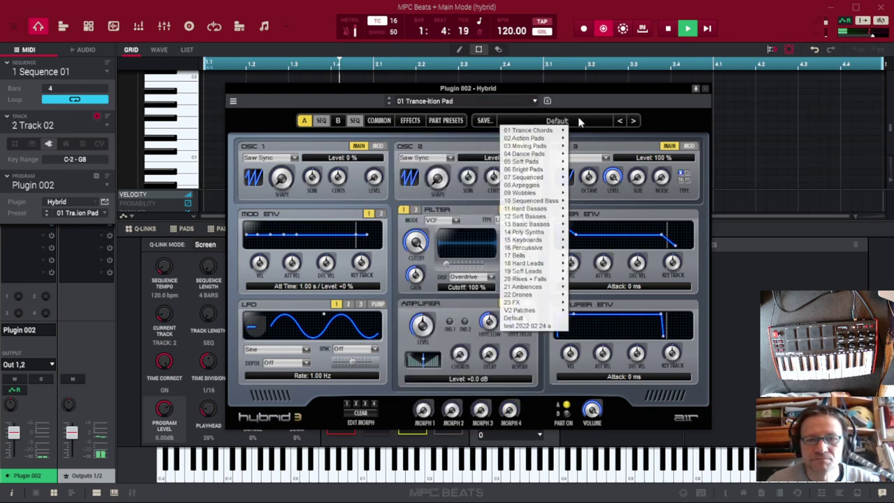
pyautogui.moveTo(535, 241)
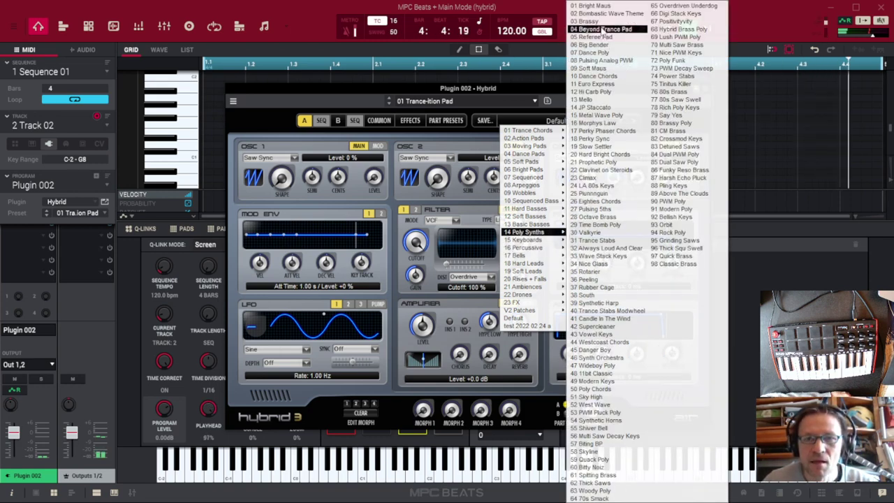
pyautogui.click(605, 15)
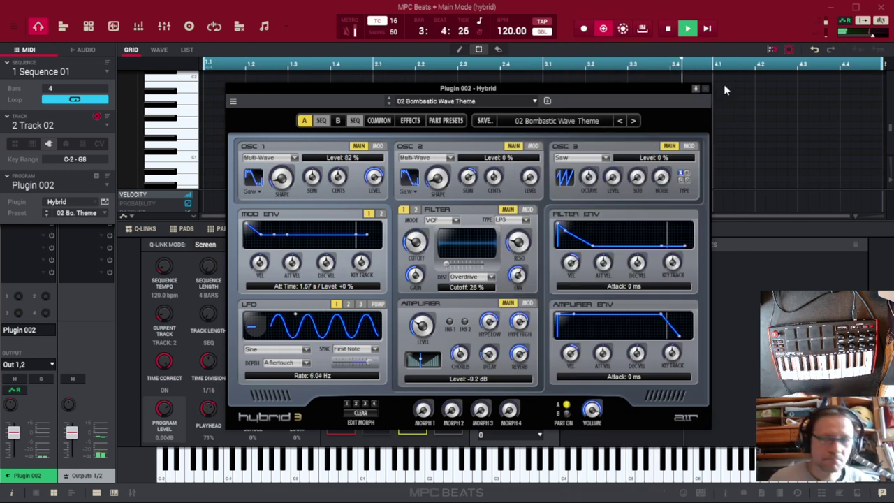
pyautogui.click(704, 88)
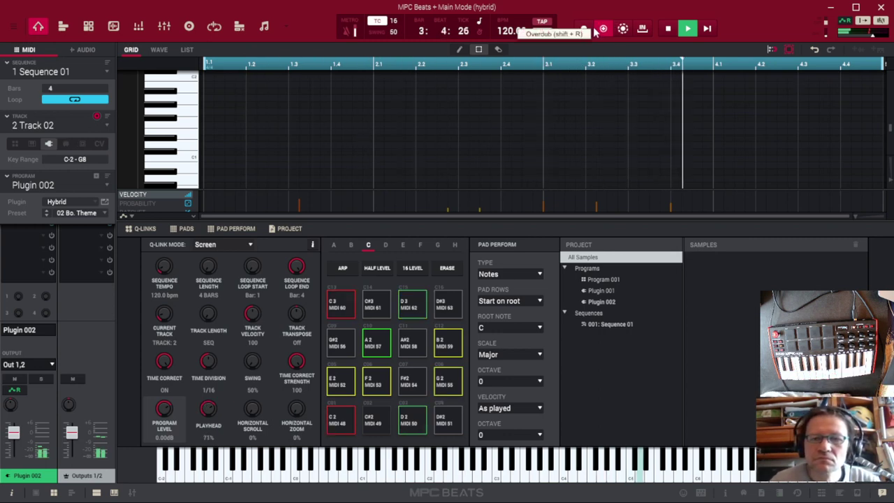
# - Try another new Hybrid program on track 2, stop playback and reassign the track to Plugin 002
pyautogui.click(95, 179)
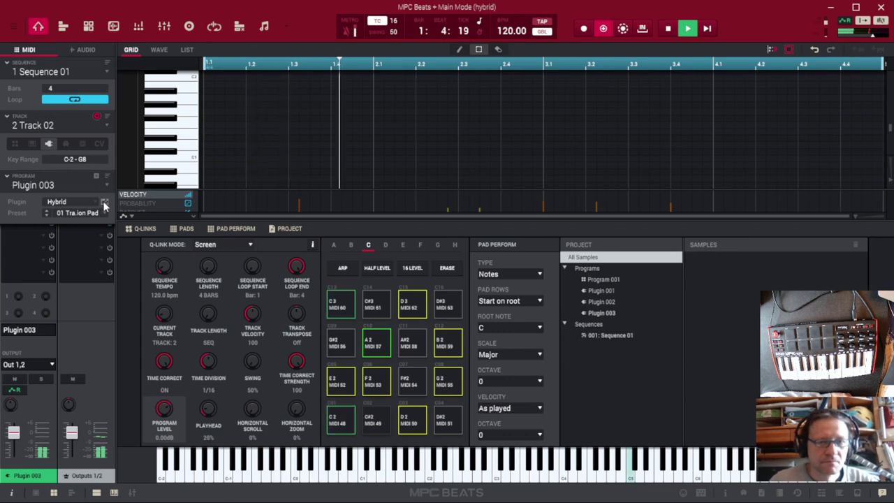
pyautogui.click(667, 29)
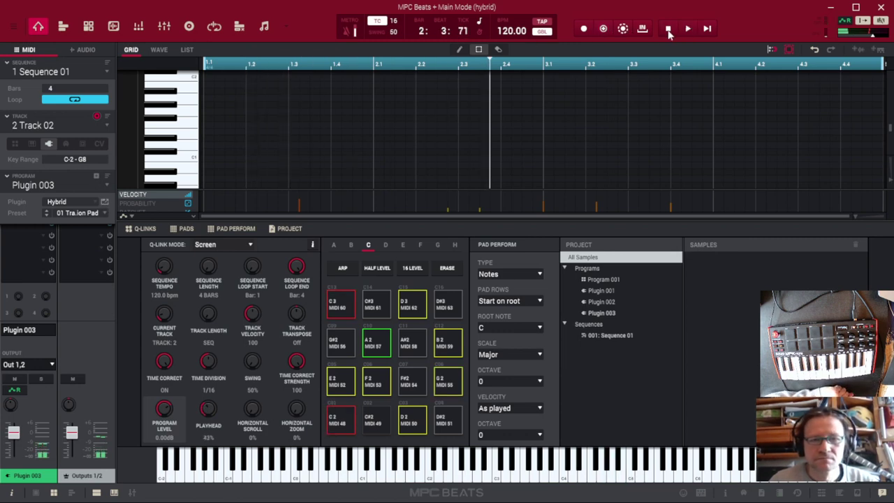
pyautogui.click(107, 186)
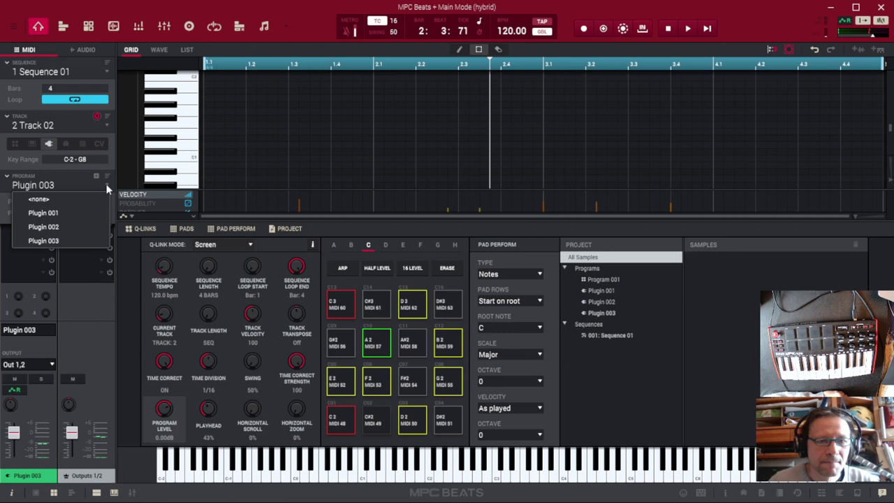
pyautogui.click(68, 226)
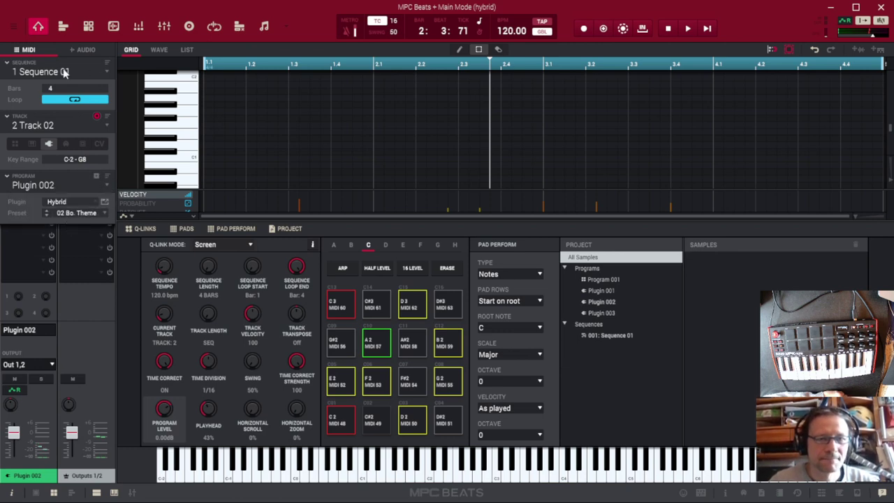
# - Switch to the unused track 3 and assign the Plugin 003 program to it
pyautogui.click(42, 126)
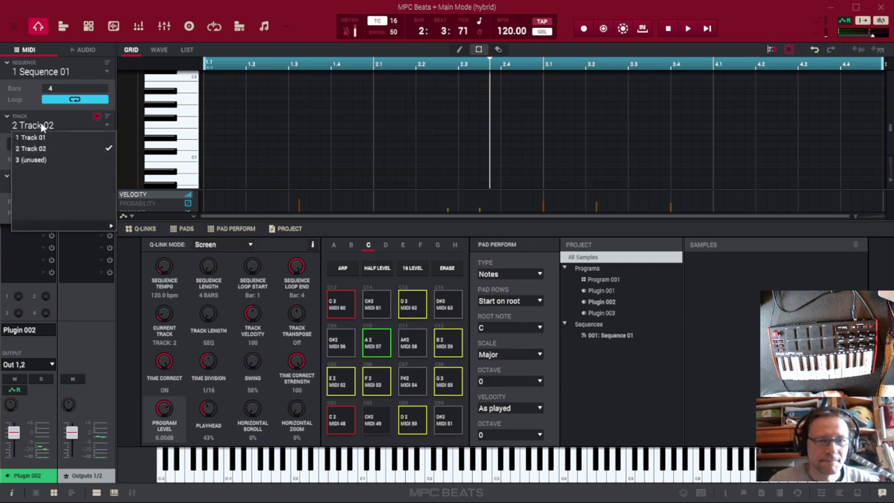
pyautogui.click(46, 162)
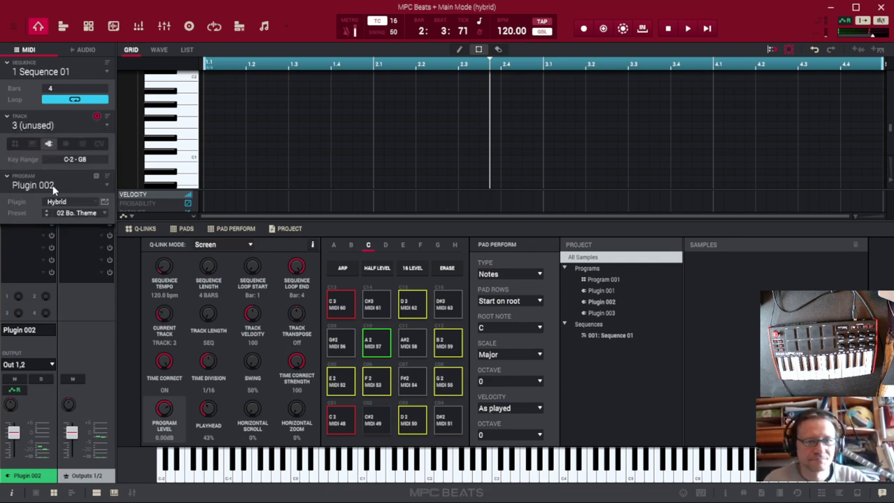
pyautogui.click(106, 182)
pyautogui.click(94, 229)
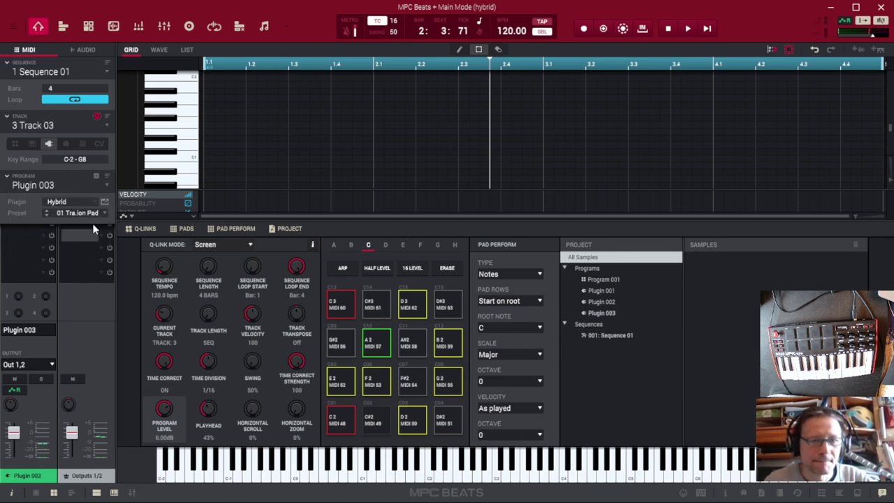
# - Load 23 Kraftwerk Bass from 10 Sequenced Bass into track 3's Hybrid while the loop plays, and stop playback
pyautogui.click(687, 31)
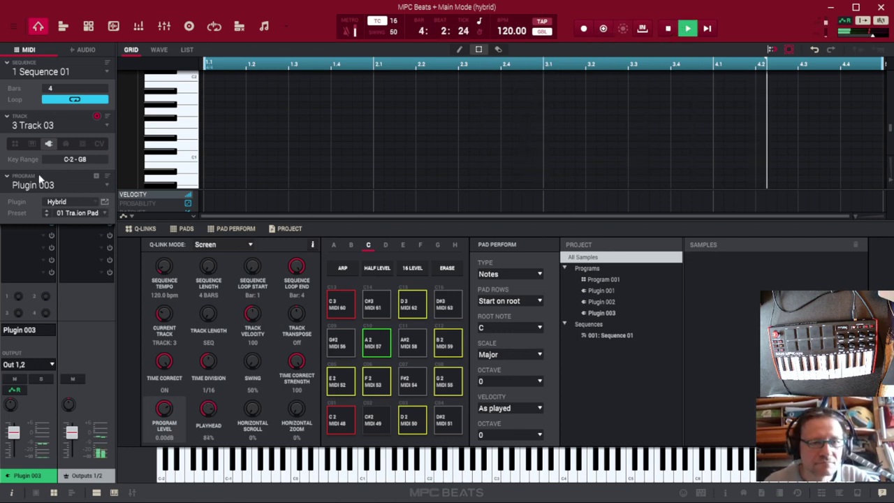
pyautogui.click(104, 202)
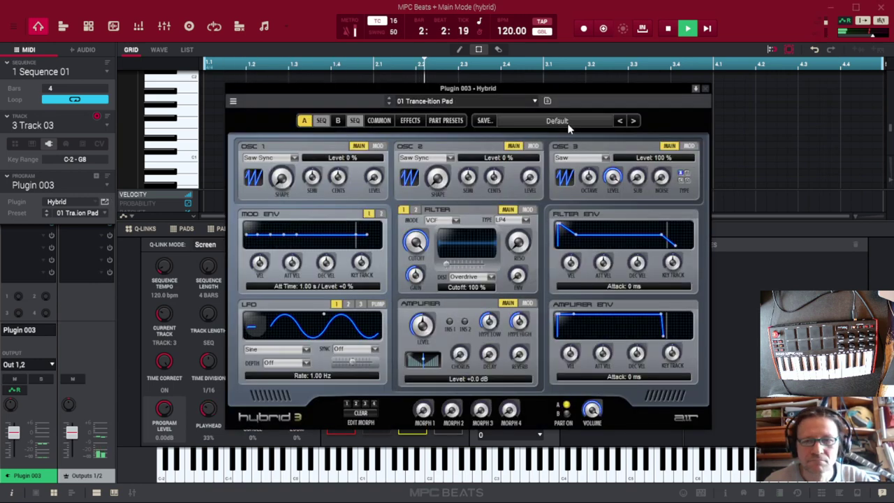
pyautogui.click(565, 121)
pyautogui.moveTo(542, 186)
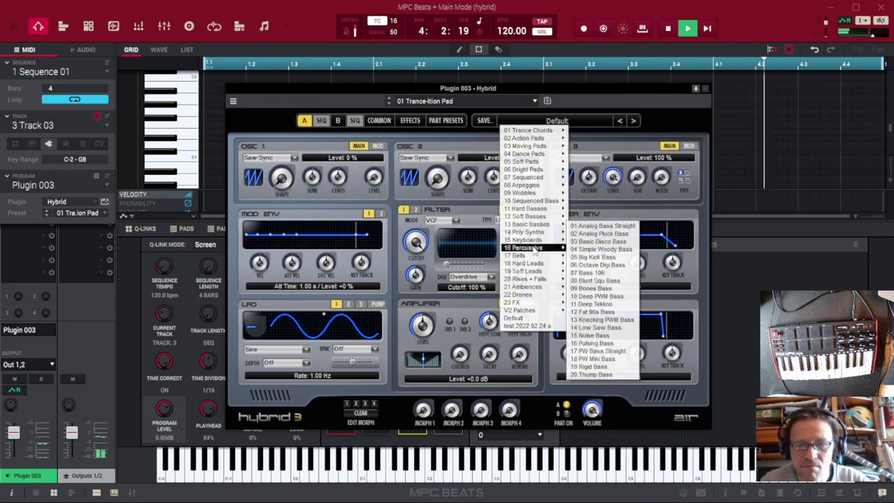
pyautogui.moveTo(531, 264)
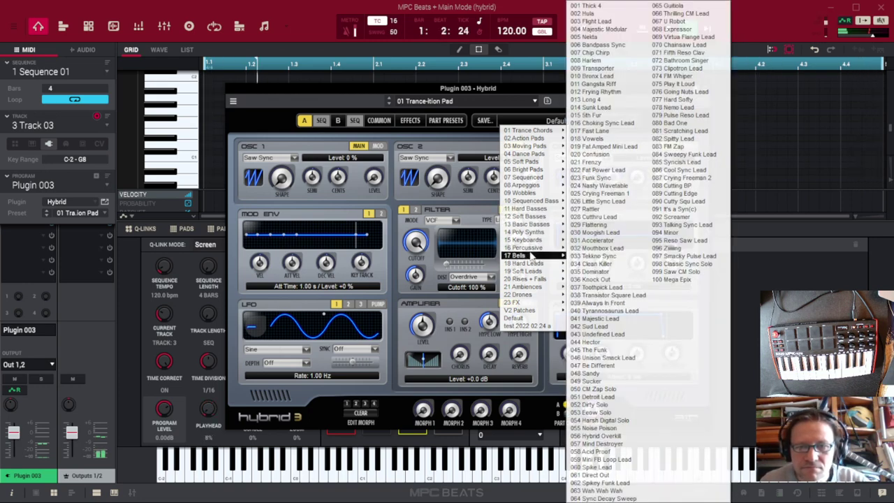
pyautogui.moveTo(540, 203)
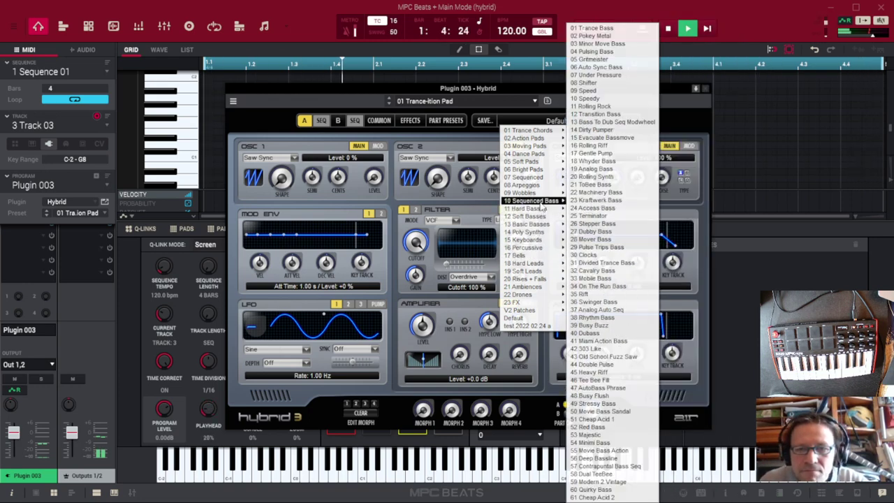
pyautogui.click(599, 200)
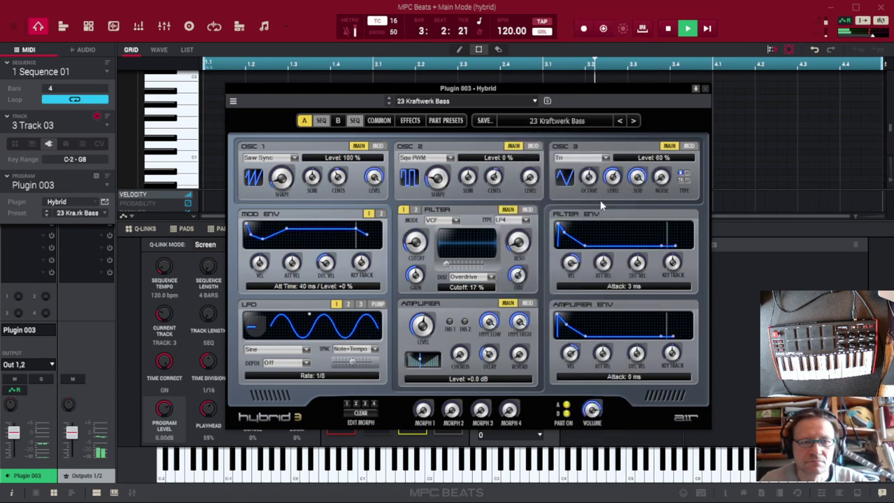
pyautogui.click(667, 28)
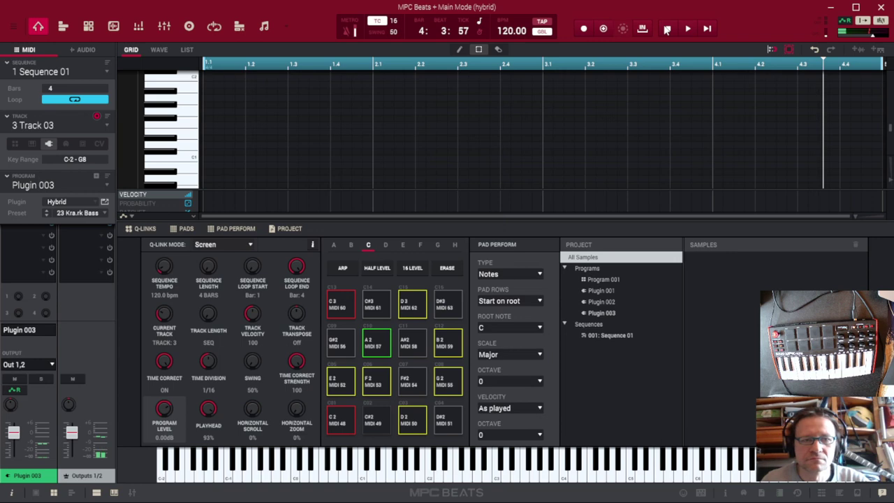
# - Copy all four bars of Track 01's notes in Track View and paste them into Track 03 from bar 1
pyautogui.click(62, 27)
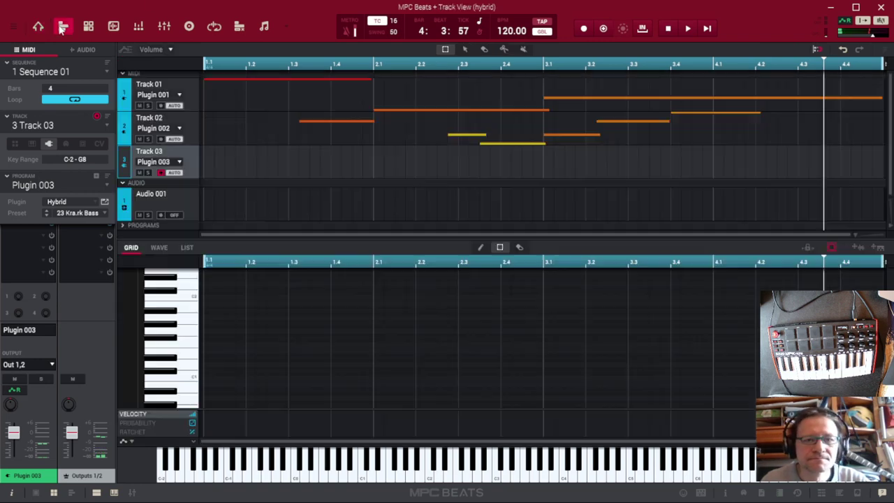
pyautogui.click(204, 86)
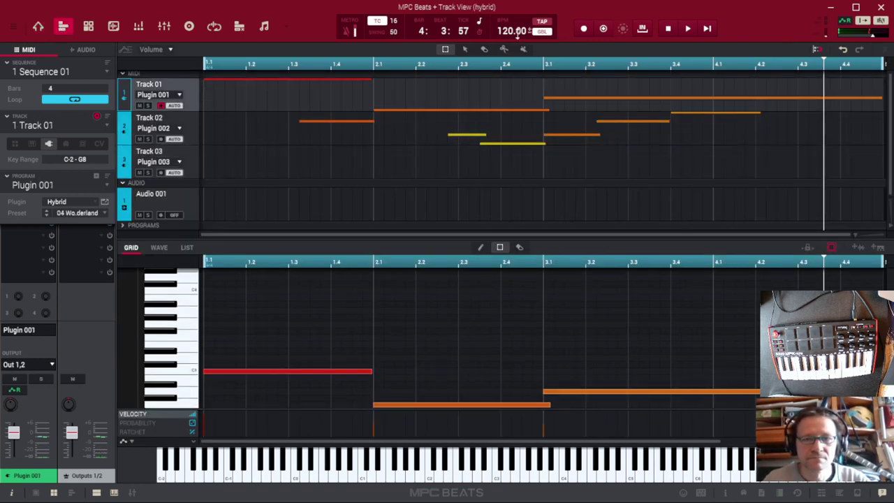
pyautogui.moveTo(207, 88); pyautogui.dragTo(880, 99)
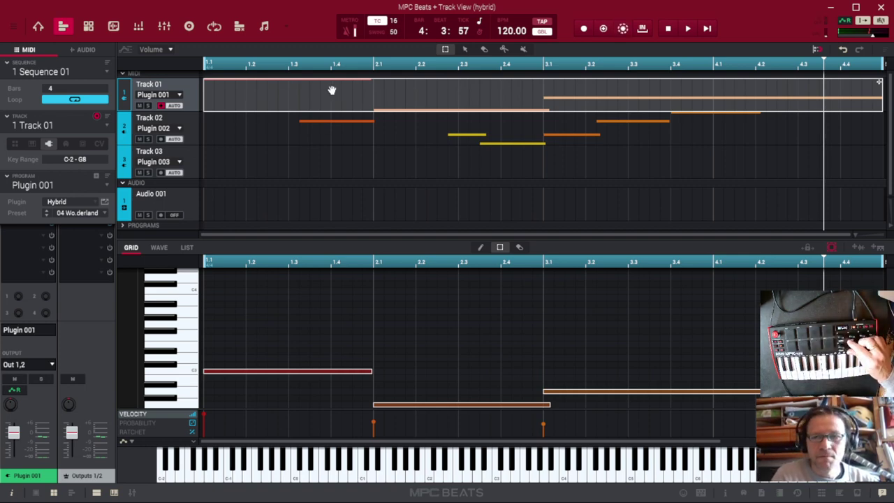
pyautogui.click(210, 63)
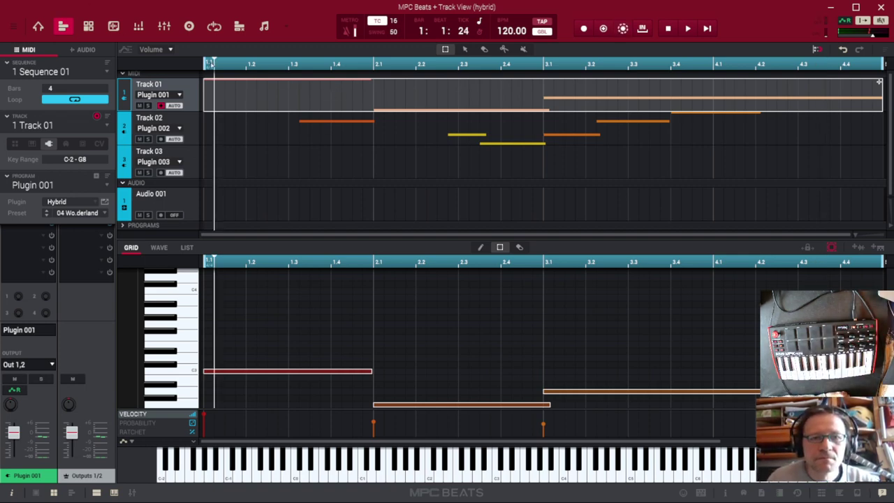
pyautogui.click(206, 63)
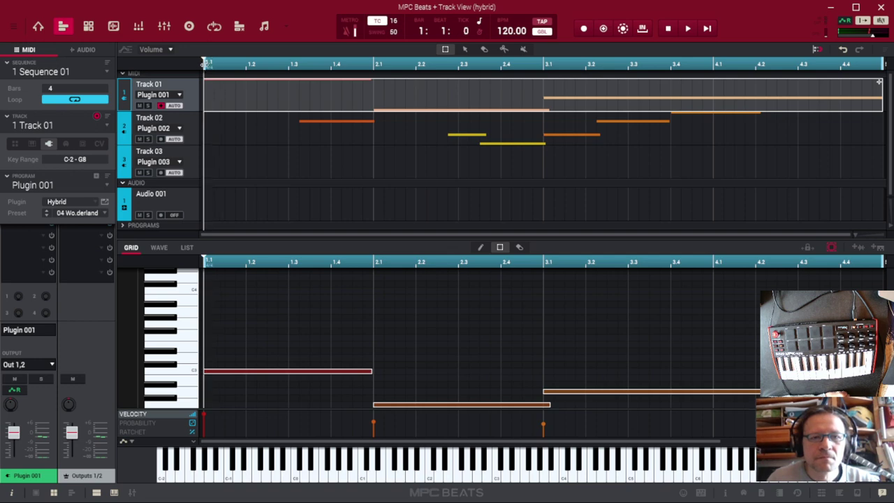
pyautogui.click(190, 152)
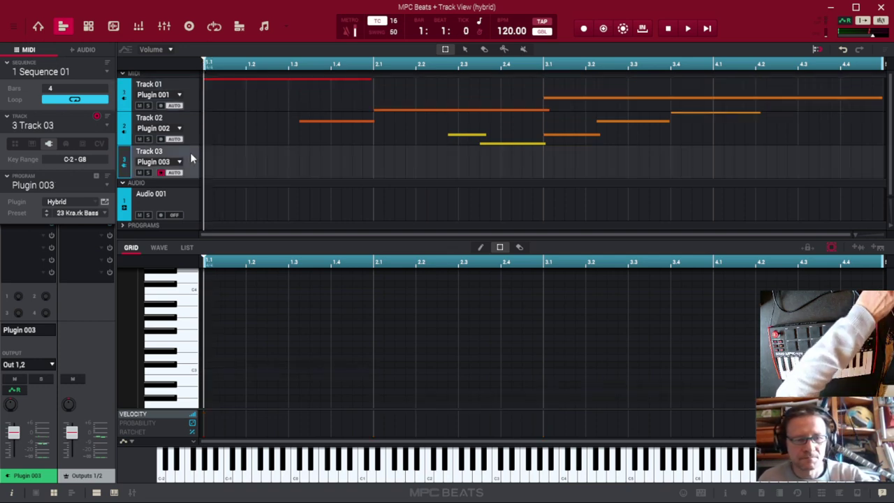
pyautogui.hotkey('ctrl', 'v')
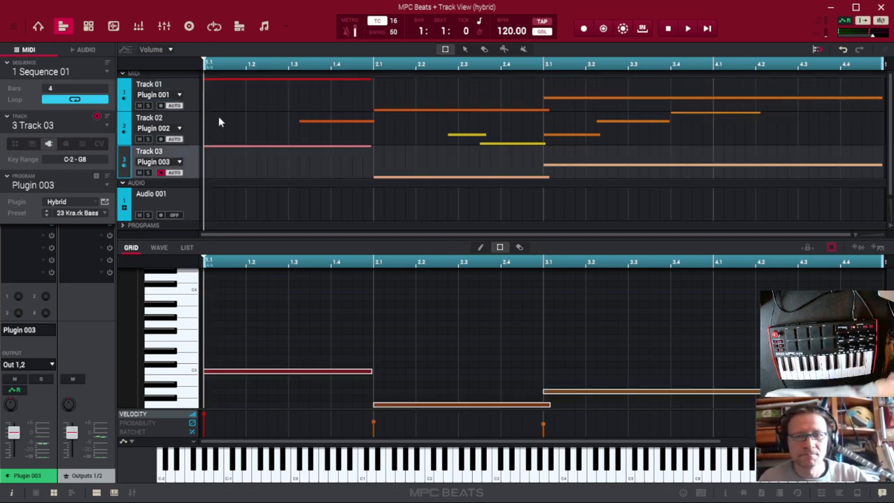
# - Play the three-track loop, lower the Plugin 003 volume fader slightly and stop playback
pyautogui.click(688, 29)
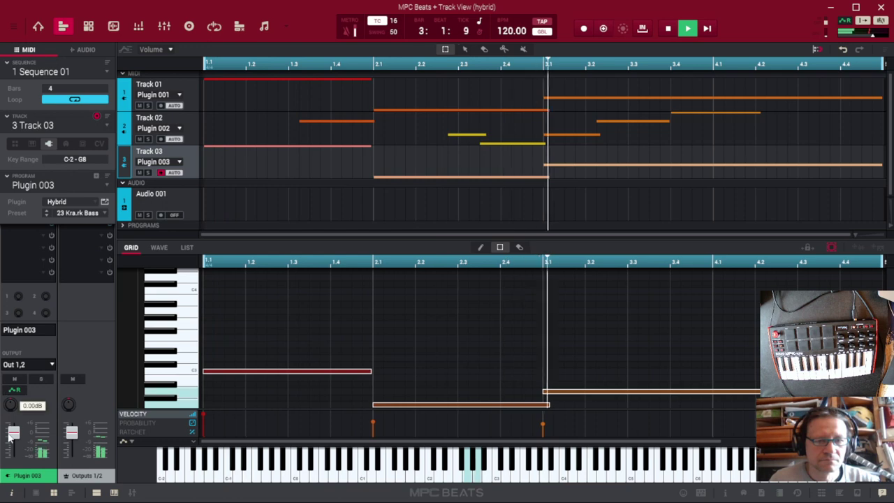
pyautogui.moveTo(13, 433); pyautogui.dragTo(11, 446)
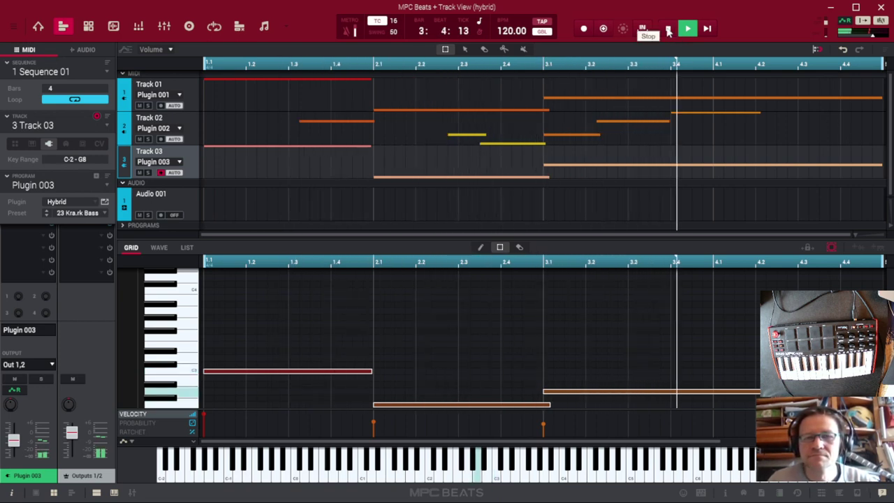
pyautogui.click(667, 30)
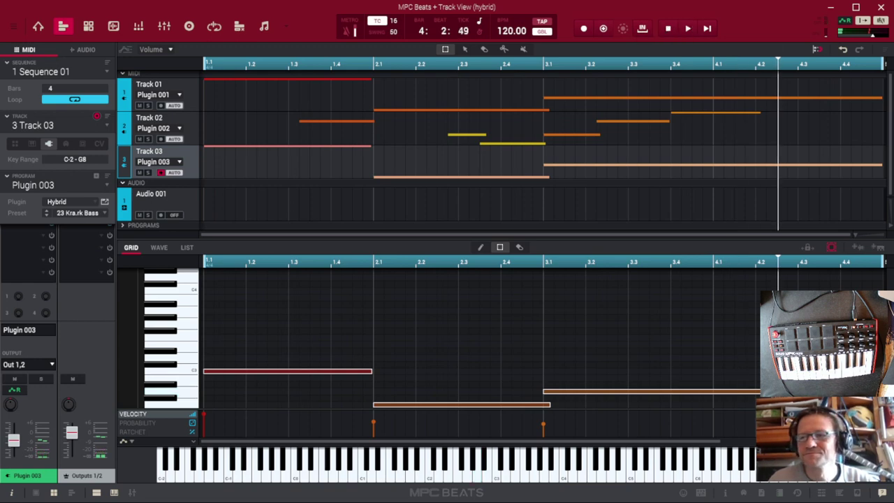